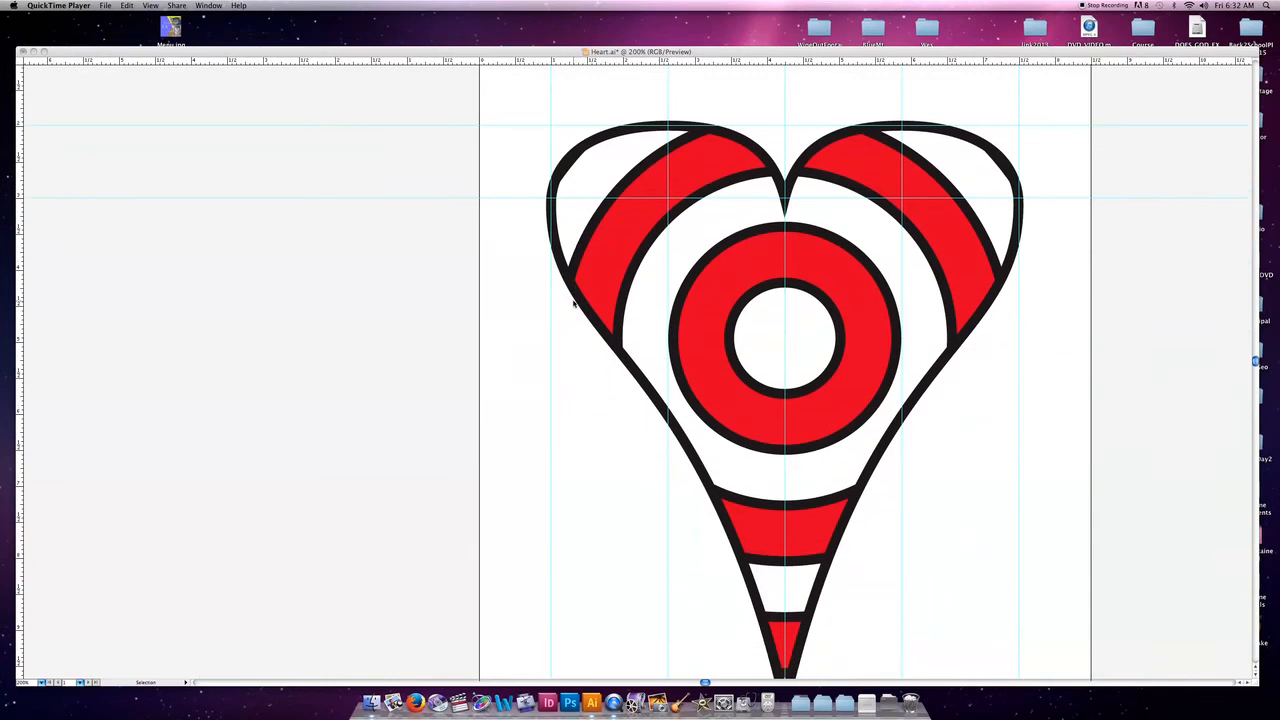
Create a new layer above the Guides layer and name it Arrow.
{"action": "key", "text": "v"}
{"action": "left_click", "coordinate": [1046, 392]}
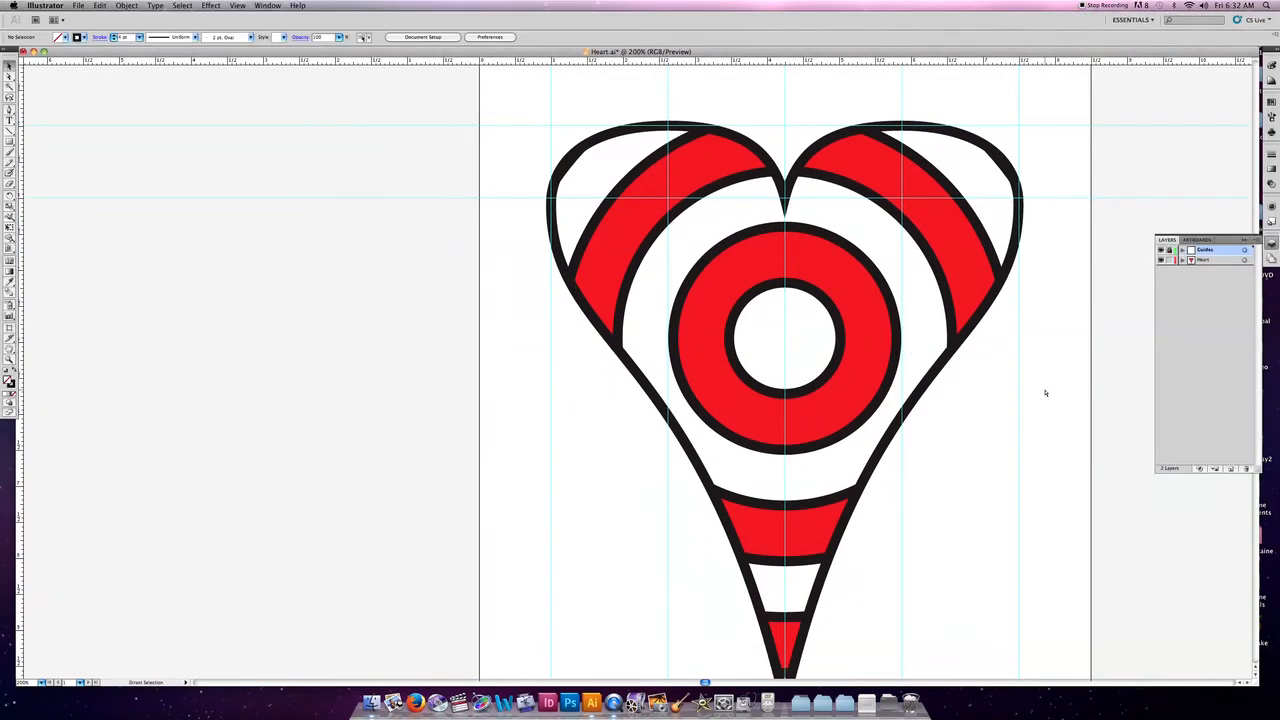
{"action": "key", "text": "super+minus"}
{"action": "key", "text": "super+minus"}
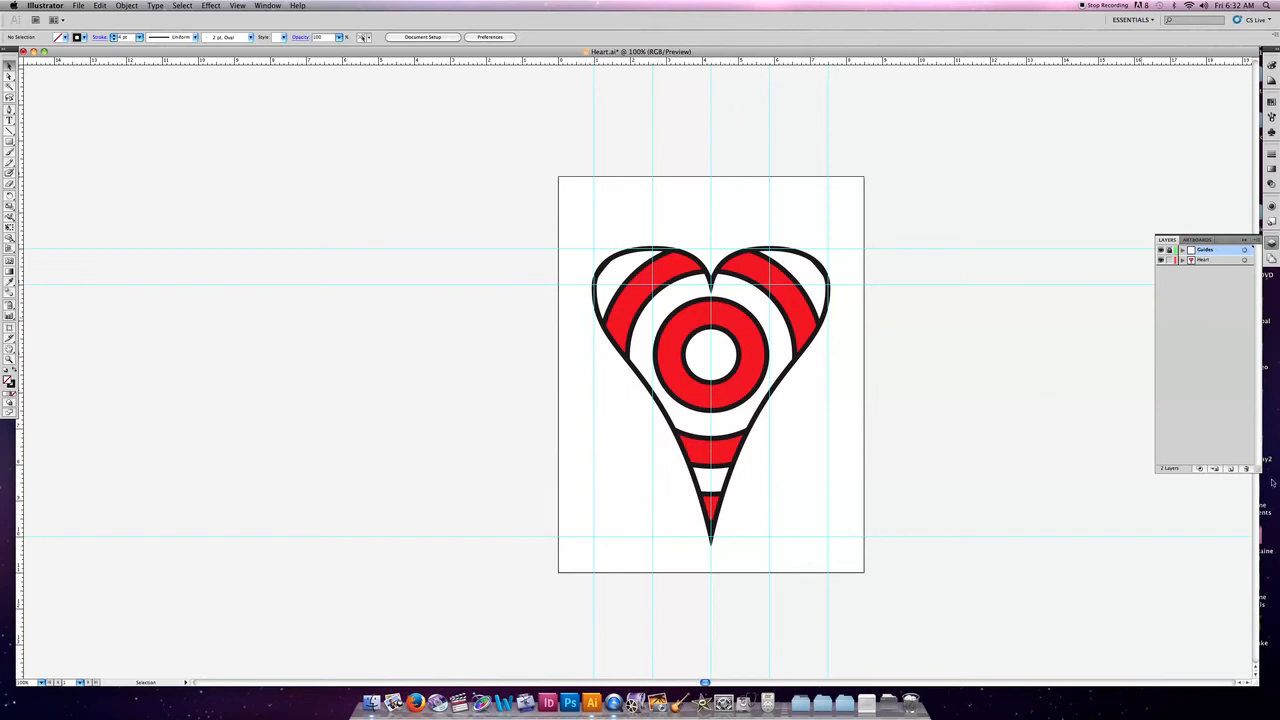
{"action": "left_click", "coordinate": [1230, 468]}
{"action": "double_click", "coordinate": [1208, 250]}
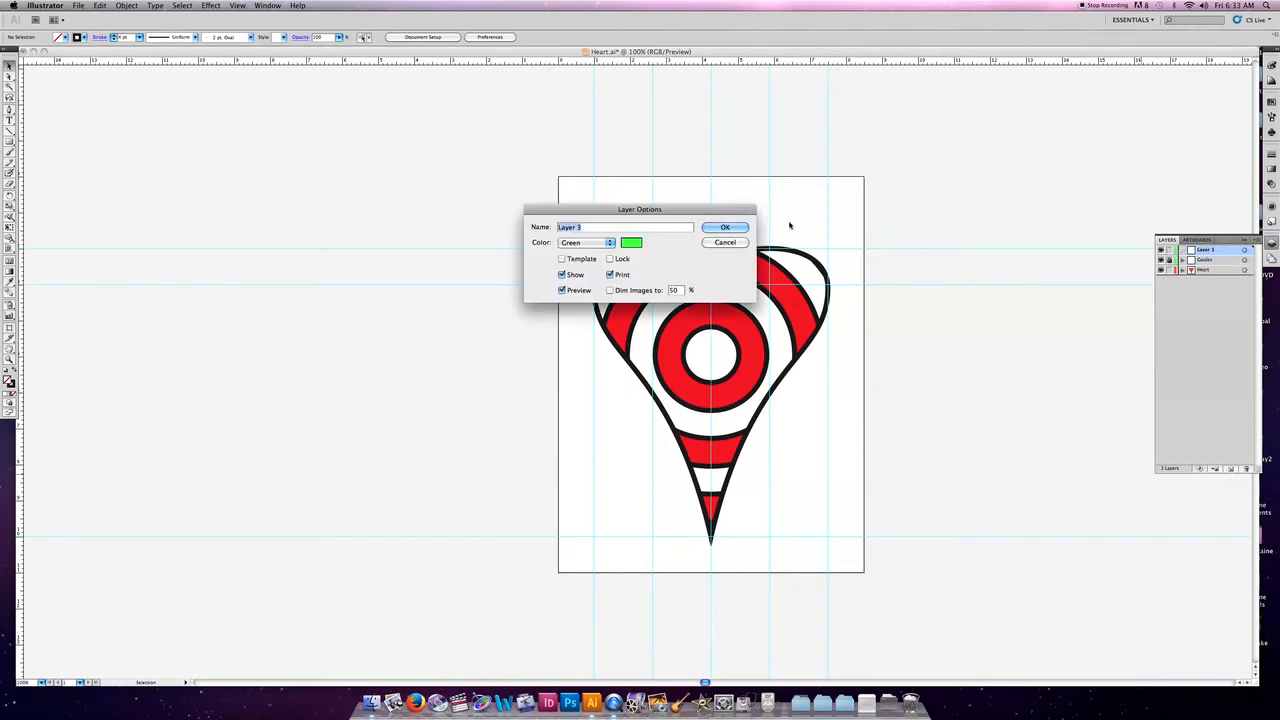
{"action": "type", "text": "Arrow"}
{"action": "left_click", "coordinate": [725, 227]}
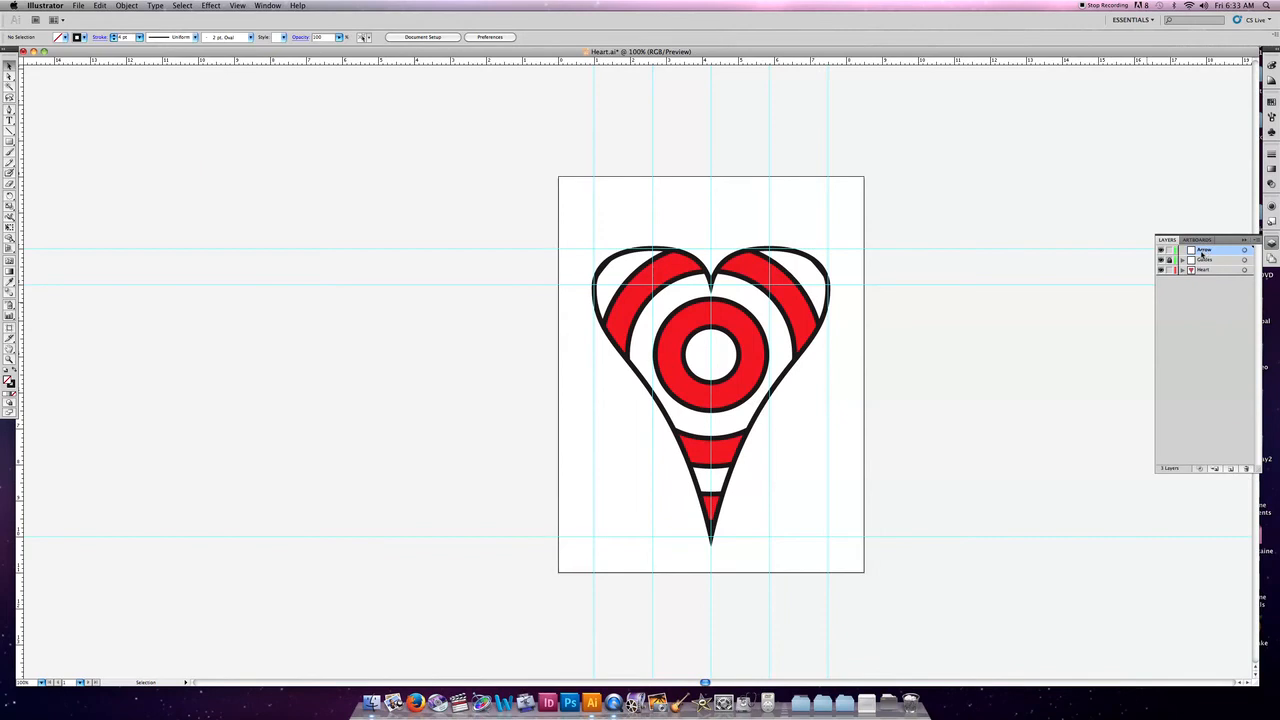
Lock the Heart layer and draw a horizontal line about 3.9 in long from the target's centre out past the heart's left edge.
{"action": "left_click", "coordinate": [1169, 271]}
{"action": "left_click", "coordinate": [10, 131]}
{"action": "left_click_drag", "start_coordinate": [712, 354], "coordinate": [572, 356]}
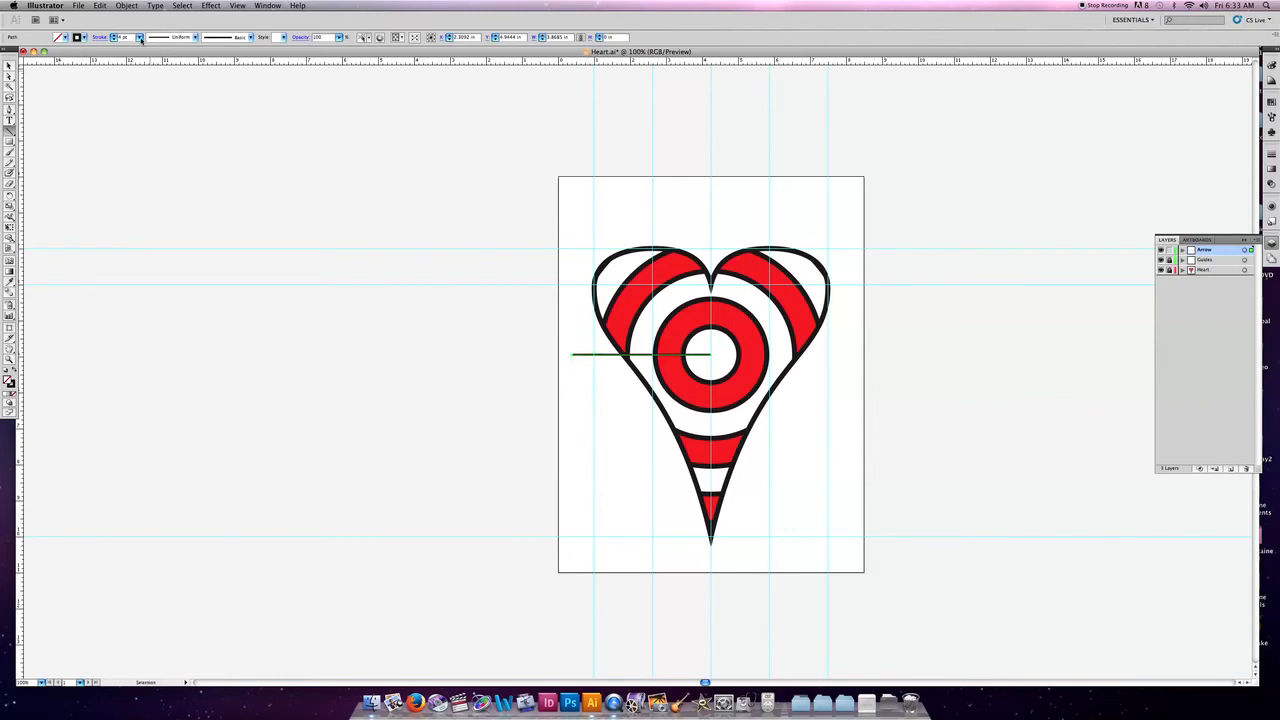
Give the horizontal arrow shaft a 10 pt stroke with round caps, and deselect it.
{"action": "left_click", "coordinate": [139, 37]}
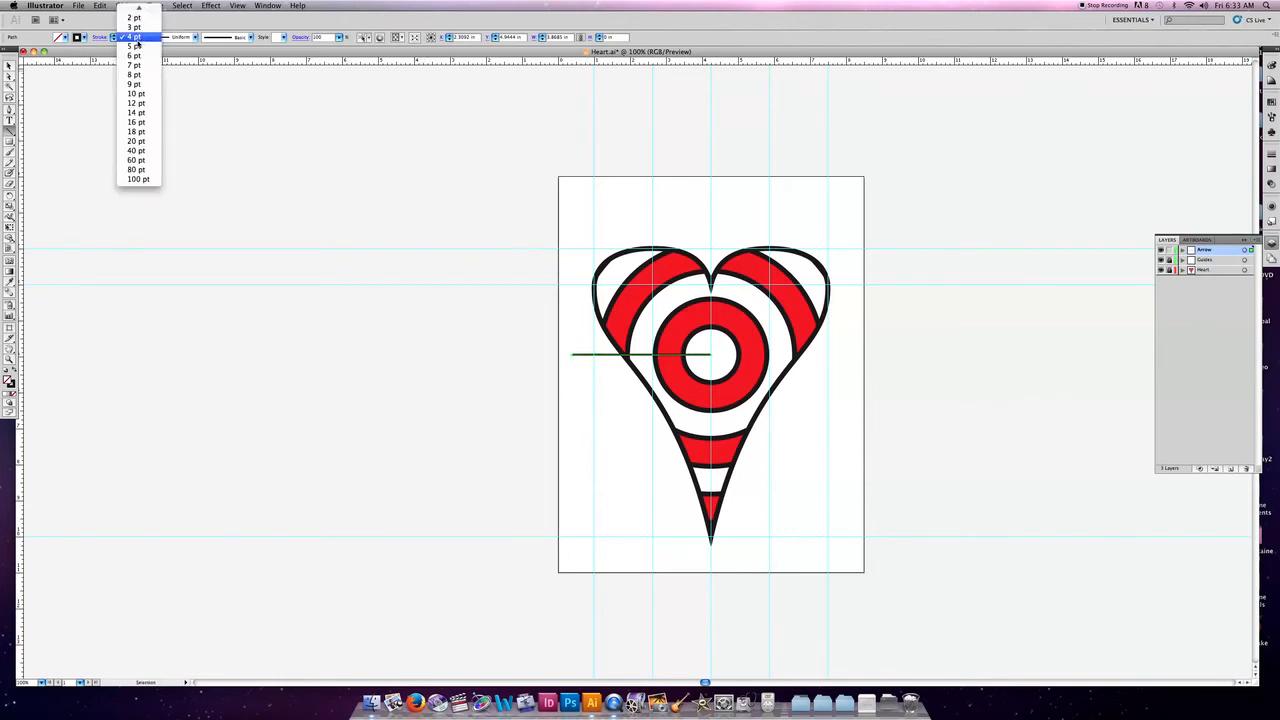
{"action": "left_click", "coordinate": [150, 93]}
{"action": "left_click", "coordinate": [111, 39]}
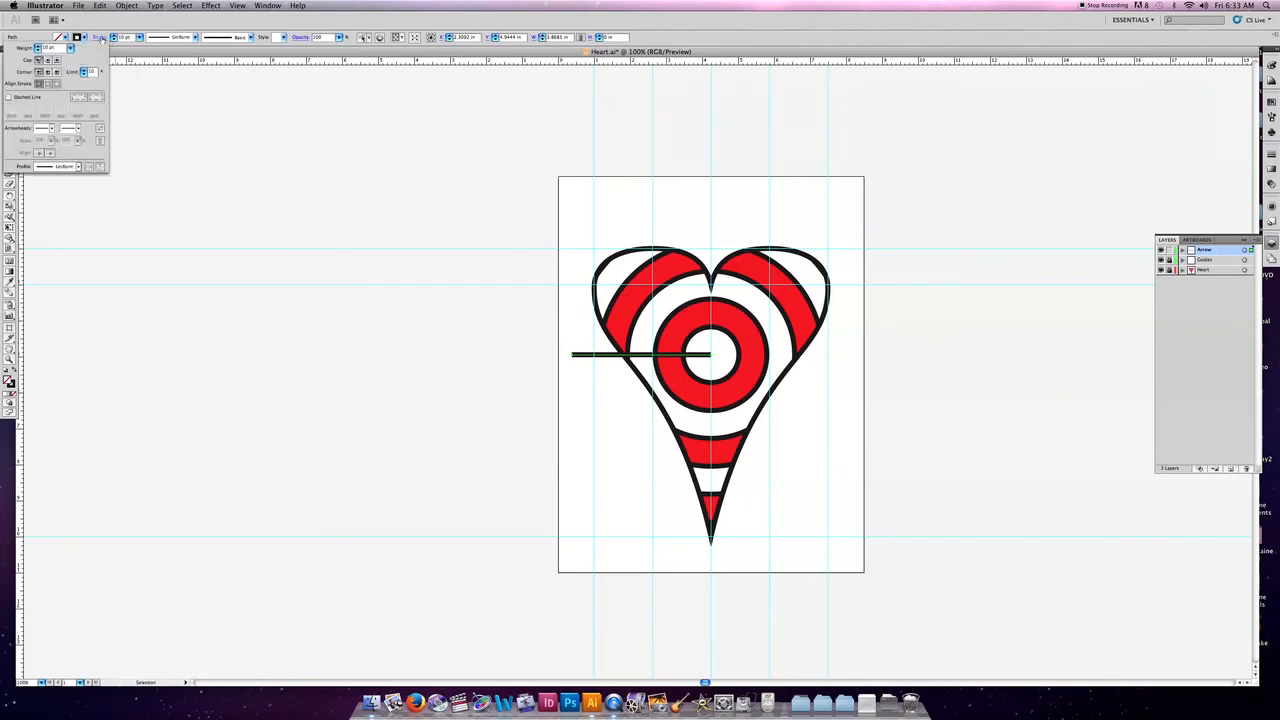
{"action": "left_click", "coordinate": [47, 61]}
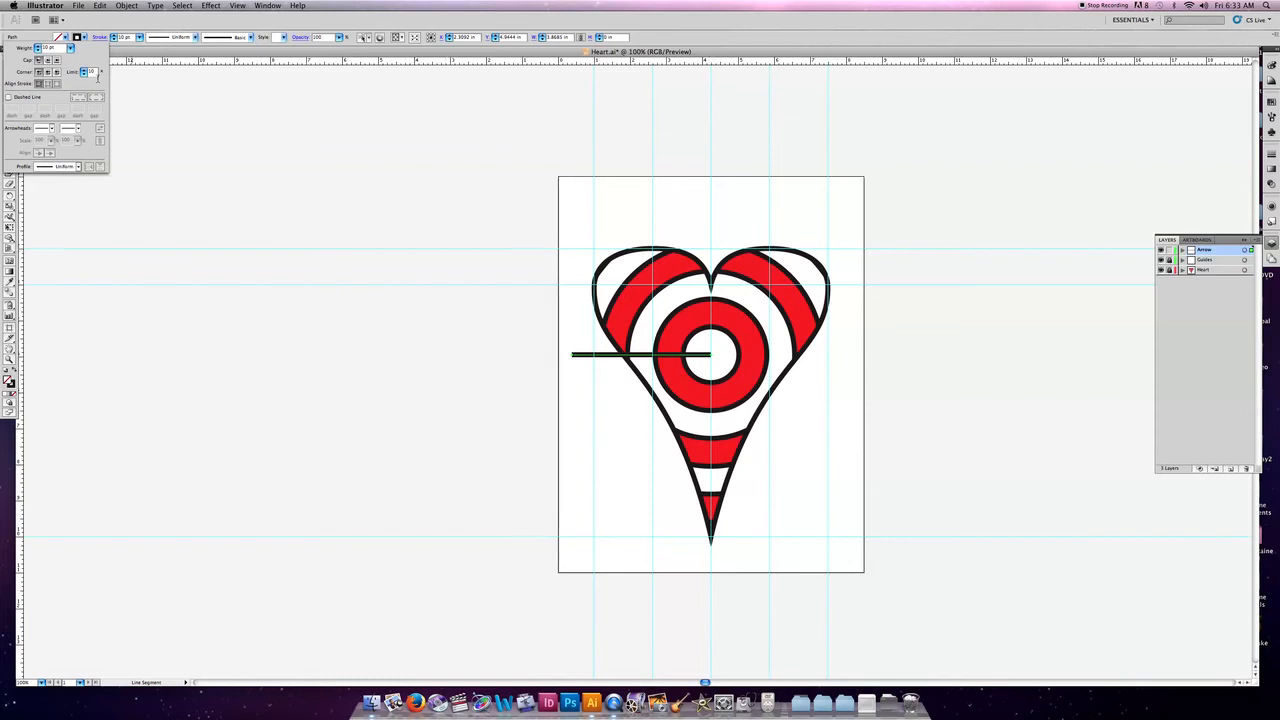
{"action": "left_click", "coordinate": [47, 60]}
{"action": "left_click", "coordinate": [104, 33]}
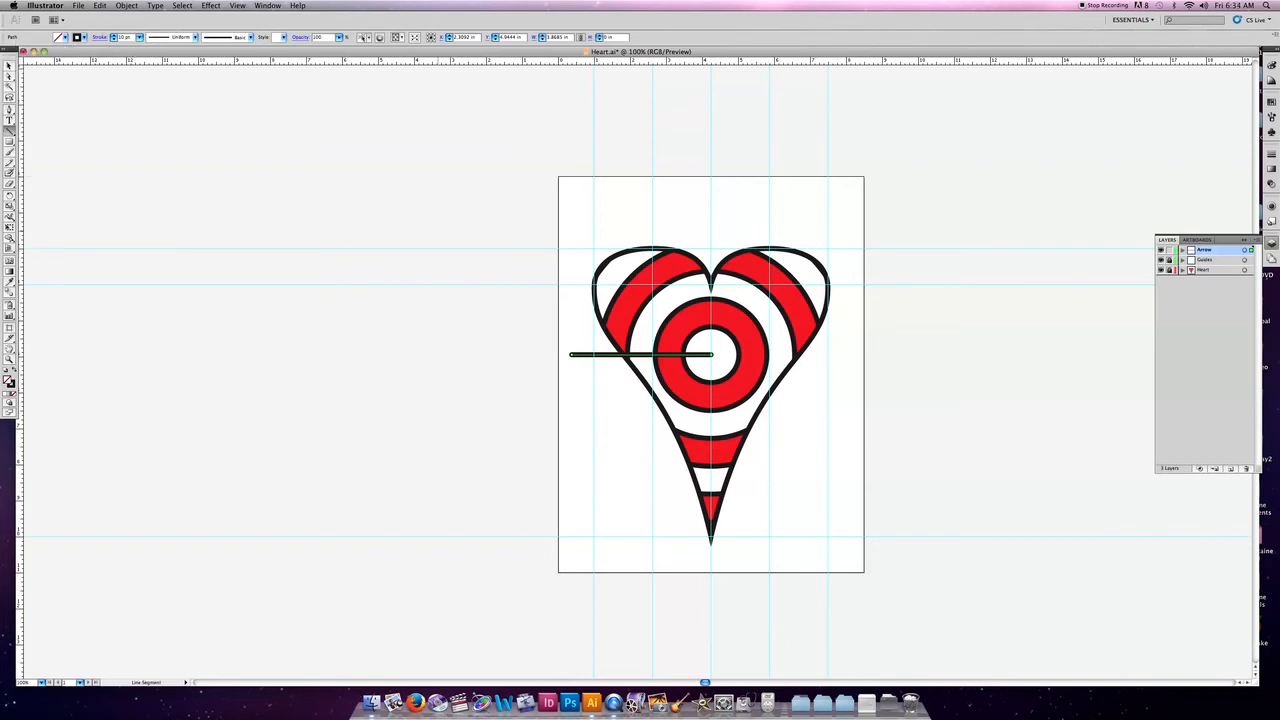
{"action": "left_click", "coordinate": [457, 247]}
{"action": "left_click", "coordinate": [682, 251]}
{"action": "key", "text": "v"}
{"action": "left_click", "coordinate": [271, 157]}
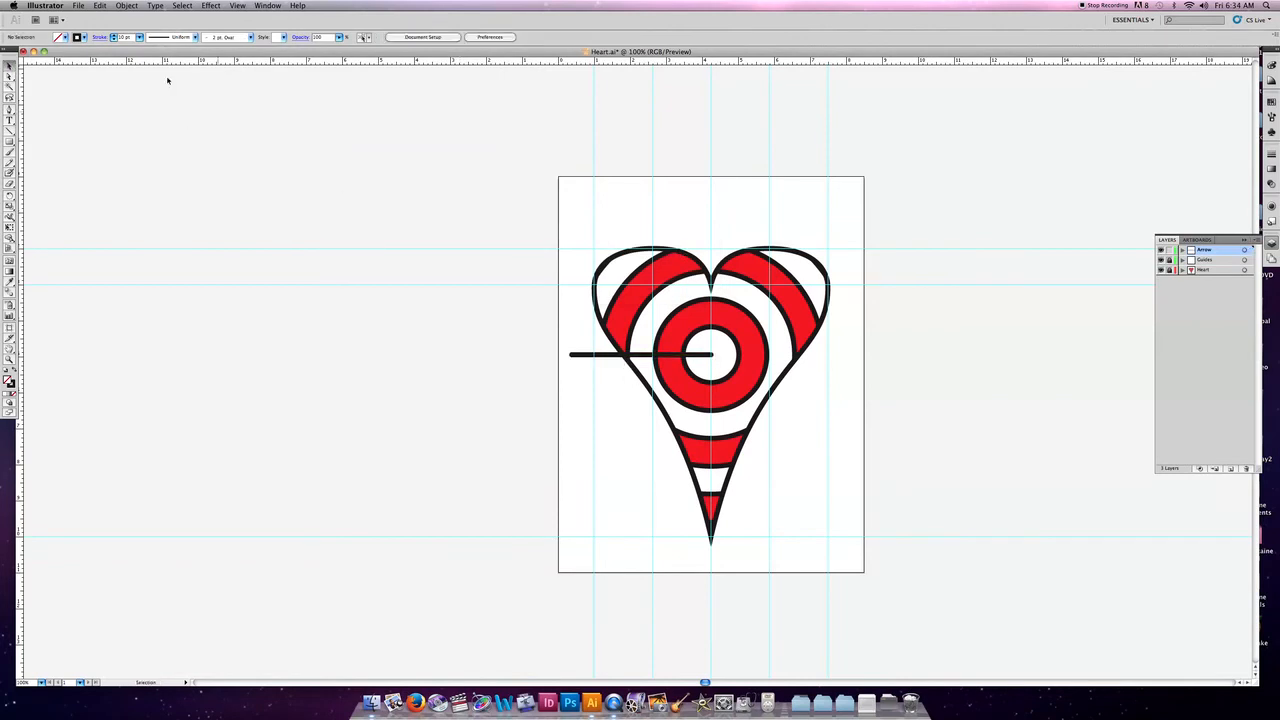
Set the stroke cap for new Line Segment lines to butt.
{"action": "left_click", "coordinate": [10, 131]}
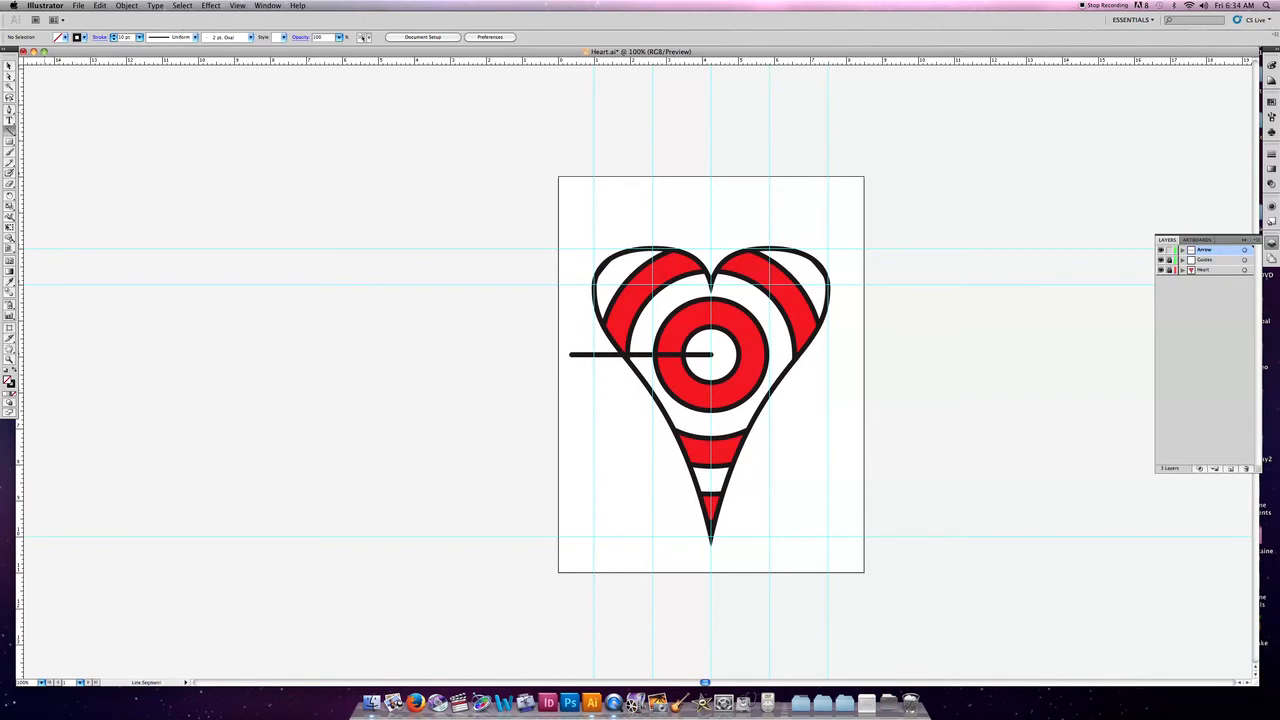
{"action": "left_click", "coordinate": [102, 38]}
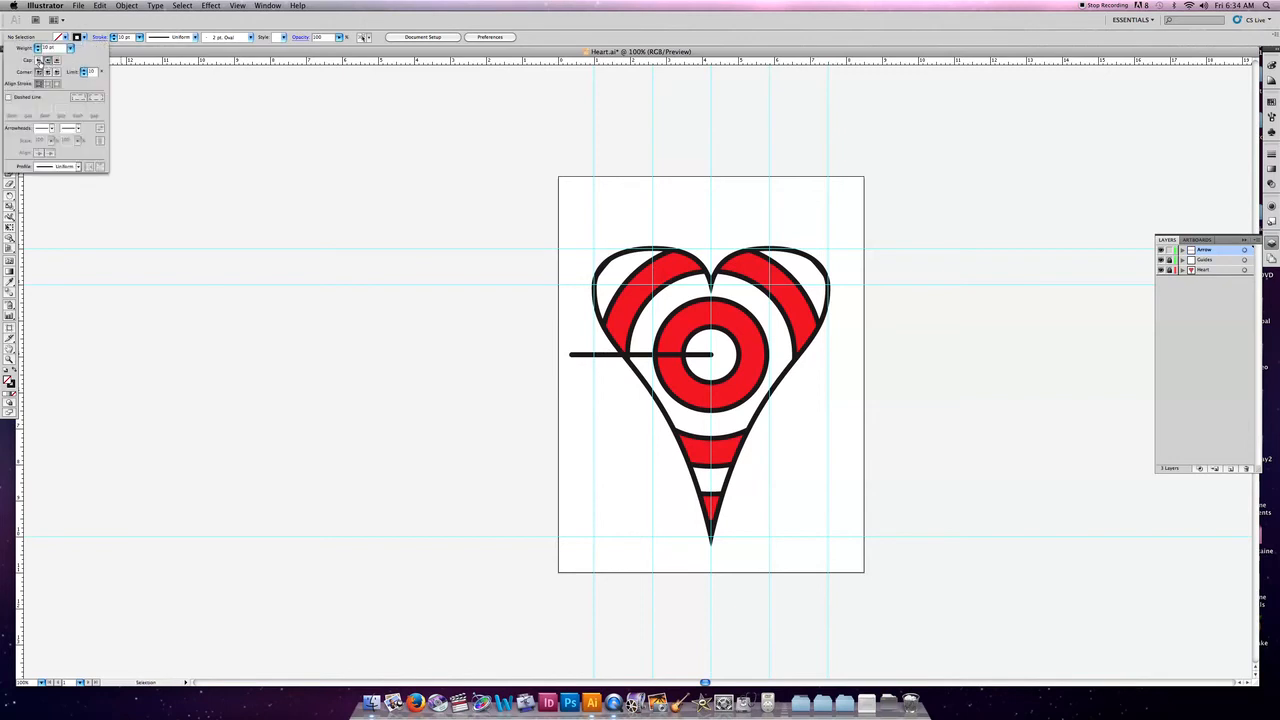
{"action": "key", "text": "Escape"}
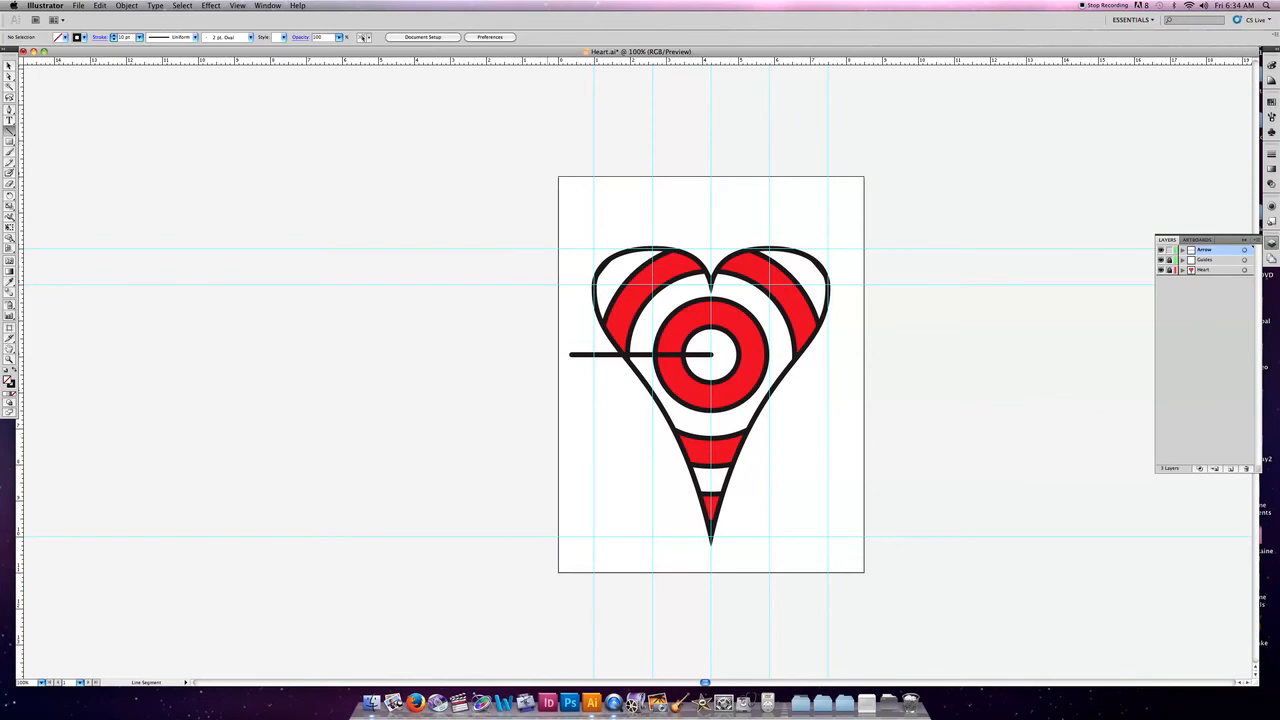
Outline the upper feather: a 0.6 in diagonal at 135° from the shaft's left end, a horizontal top line, and a parallel diagonal back to the shaft.
{"action": "key", "text": "v"}
{"action": "key", "text": "super+equal"}
{"action": "key", "text": "super+equal"}
{"action": "key", "text": "super+equal"}
{"action": "key", "text": "super+equal"}
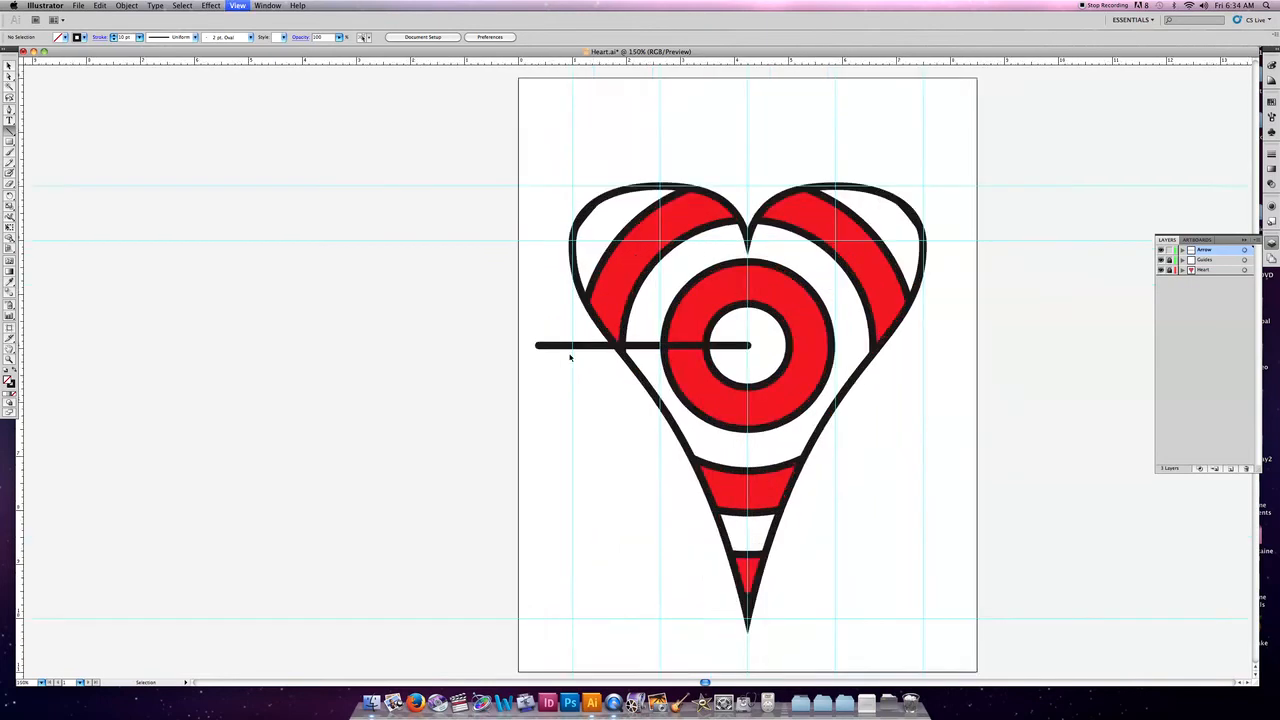
{"action": "scroll", "coordinate": [543, 354], "scroll_direction": "up", "scroll_amount": 3}
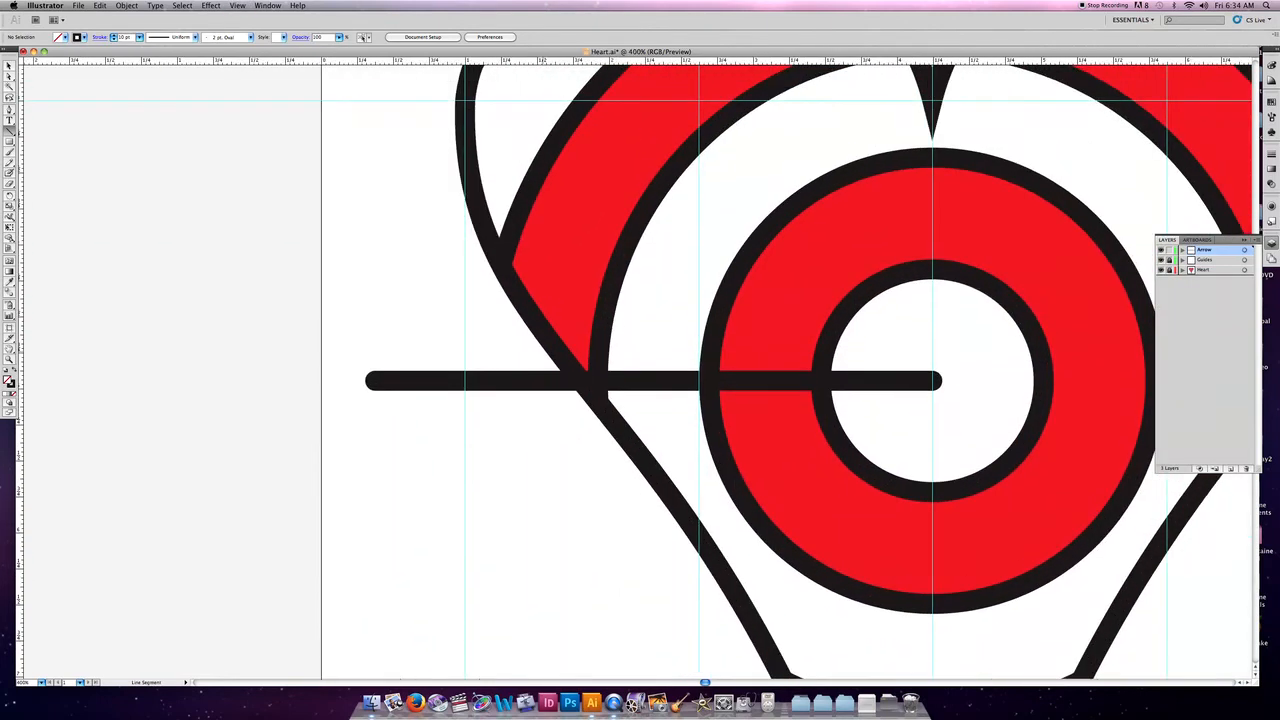
{"action": "scroll", "coordinate": [543, 354], "scroll_direction": "left", "scroll_amount": 5}
{"action": "key", "text": "super+equal"}
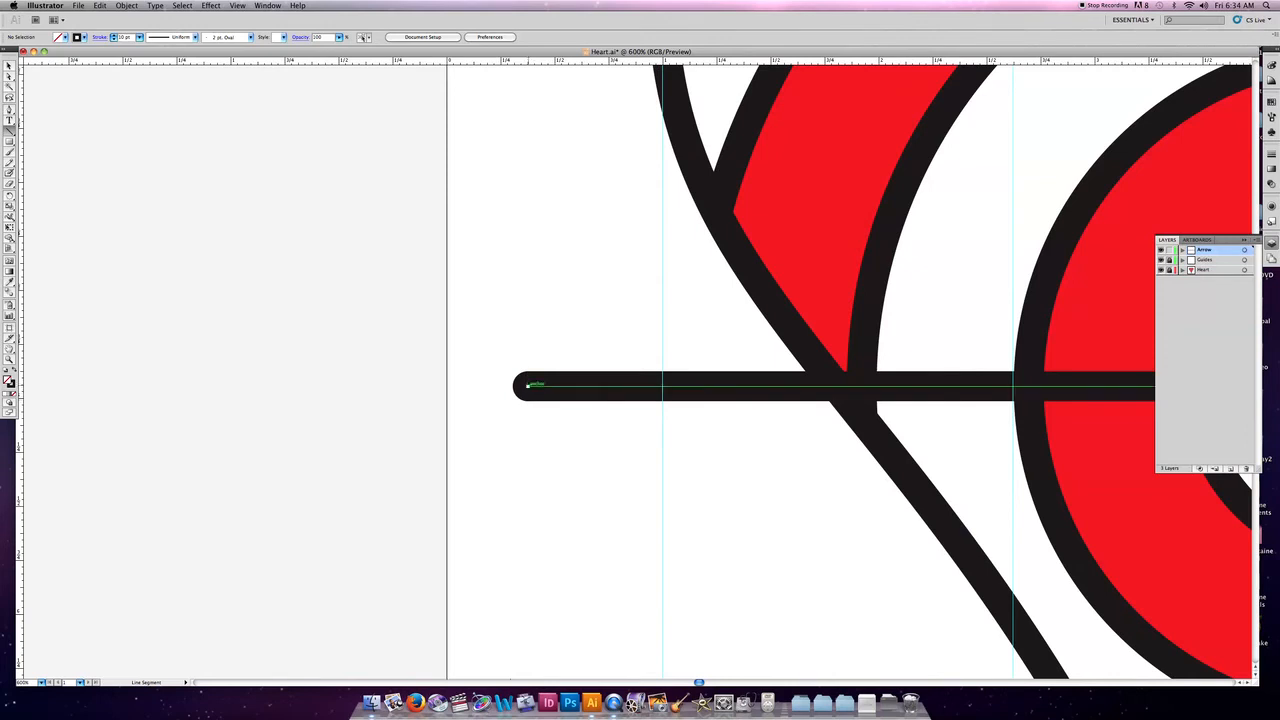
{"action": "left_click_drag", "start_coordinate": [527, 385], "coordinate": [452, 311]}
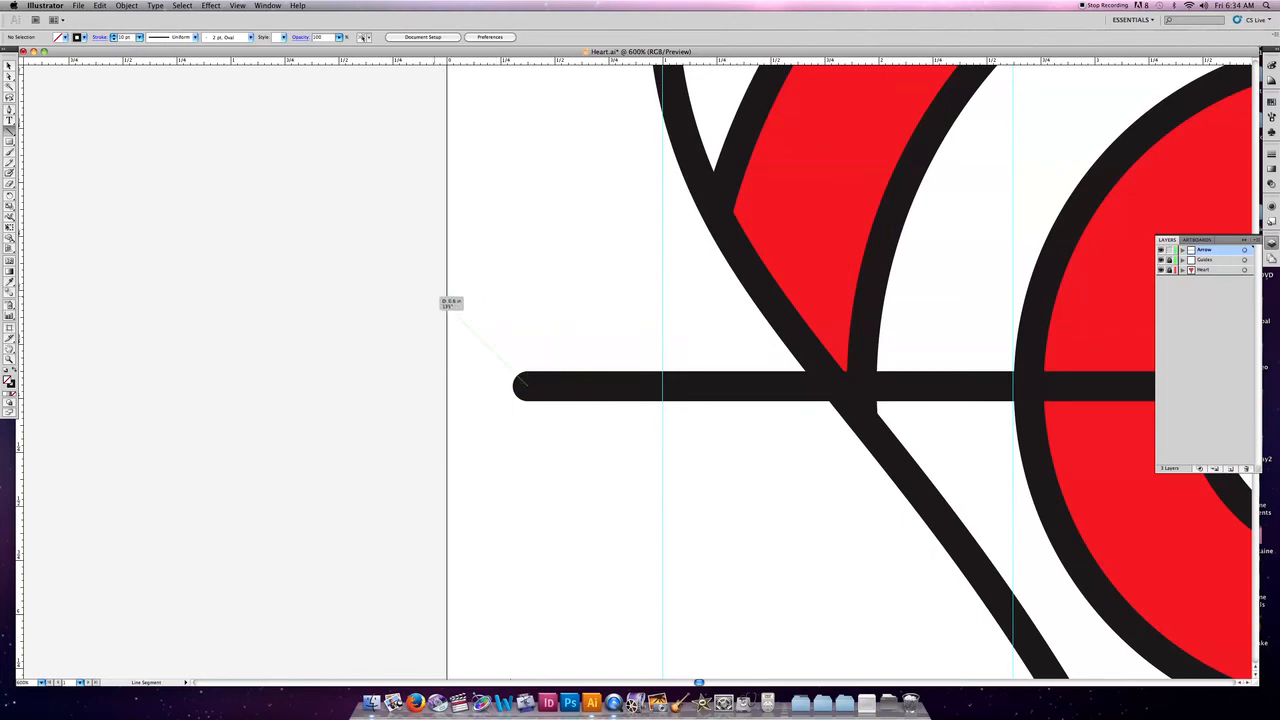
{"action": "mouse_move", "coordinate": [447, 306]}
{"action": "left_mouse_down"}
{"action": "mouse_move", "coordinate": [440, 295]}
{"action": "mouse_move", "coordinate": [664, 293]}
{"action": "mouse_move", "coordinate": [760, 385]}
{"action": "left_mouse_up"}
{"action": "scroll", "coordinate": [760, 385], "scroll_direction": "up", "scroll_amount": 3}
{"action": "scroll", "coordinate": [760, 385], "scroll_direction": "down", "scroll_amount": 4}
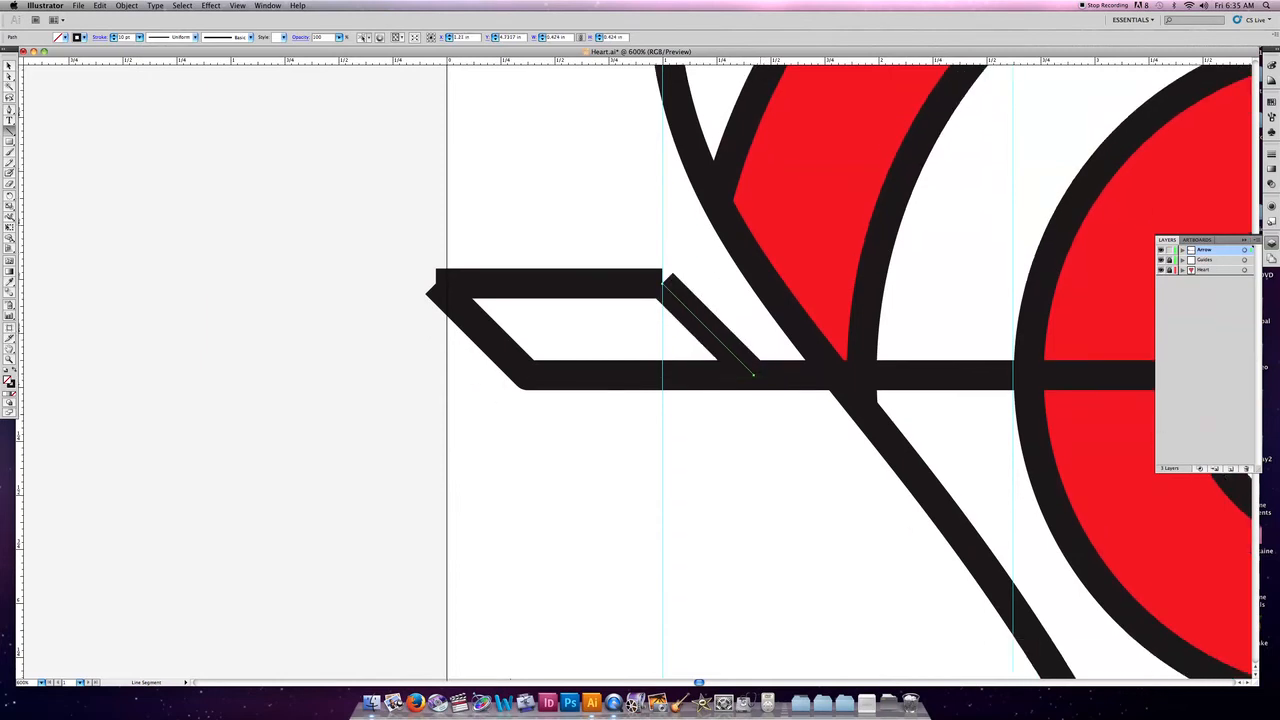
Delete the right-hand diagonal line of the feather outline.
{"action": "key", "text": "super+equal"}
{"action": "key", "text": "super+equal"}
{"action": "key", "text": "super+equal"}
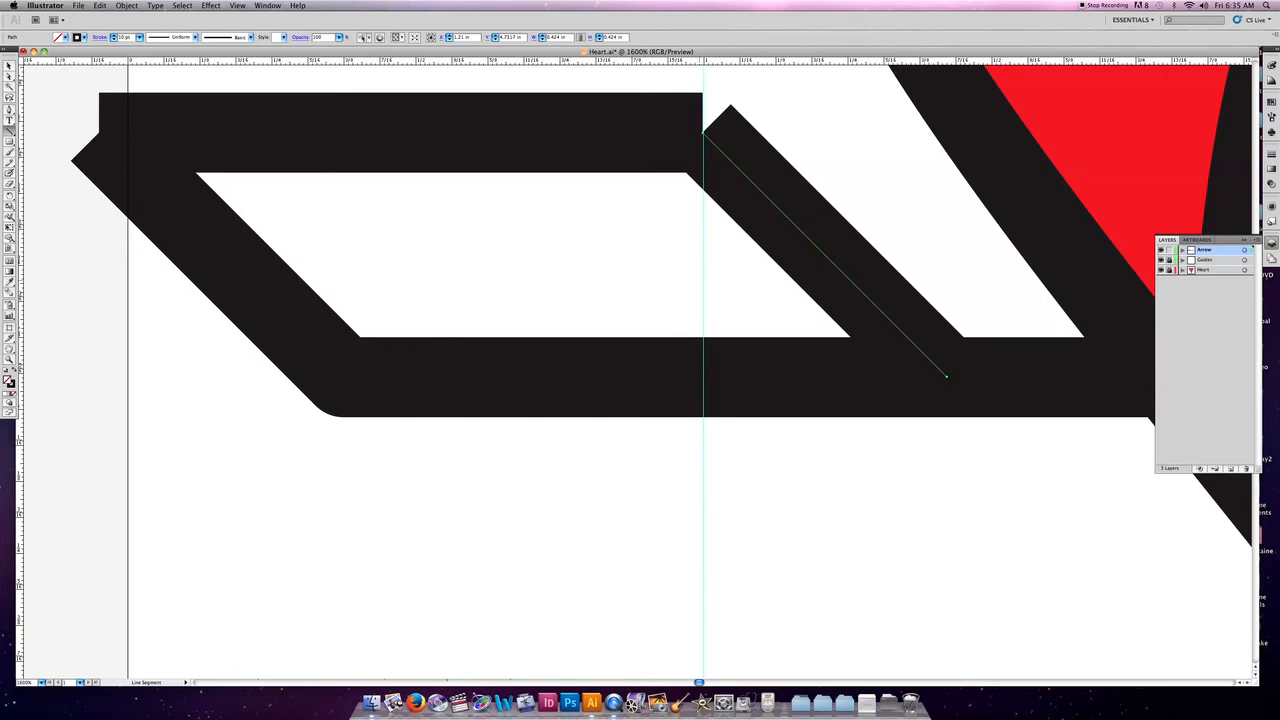
{"action": "key", "text": "v"}
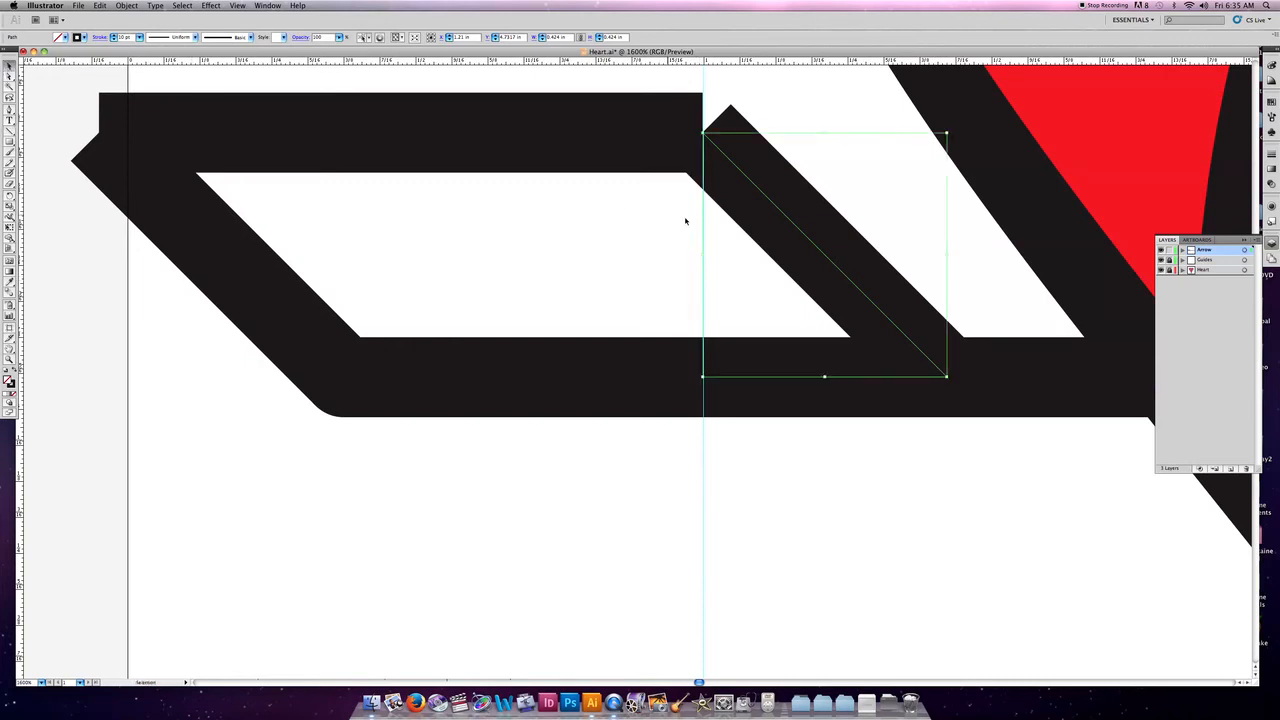
{"action": "key", "text": "Delete"}
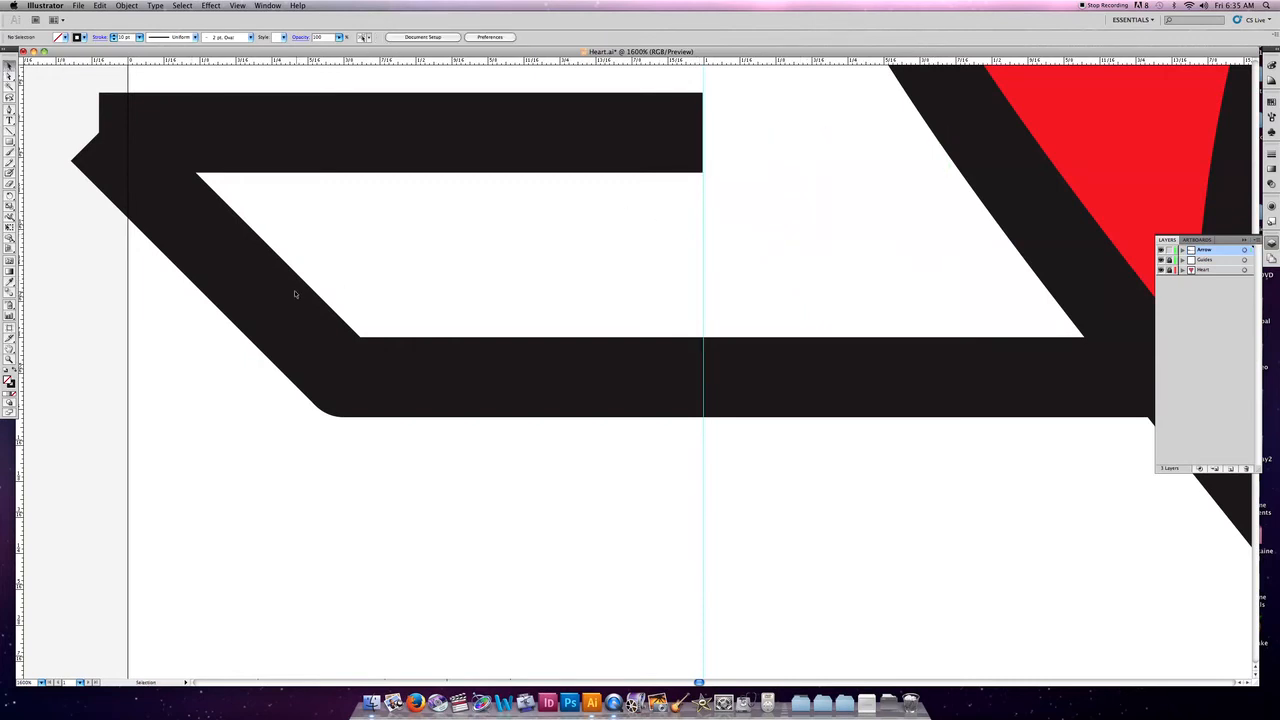
Duplicate the left diagonal line 1.05 in horizontally to the right so it meets the end of the feather's top line.
{"action": "left_click", "coordinate": [267, 296]}
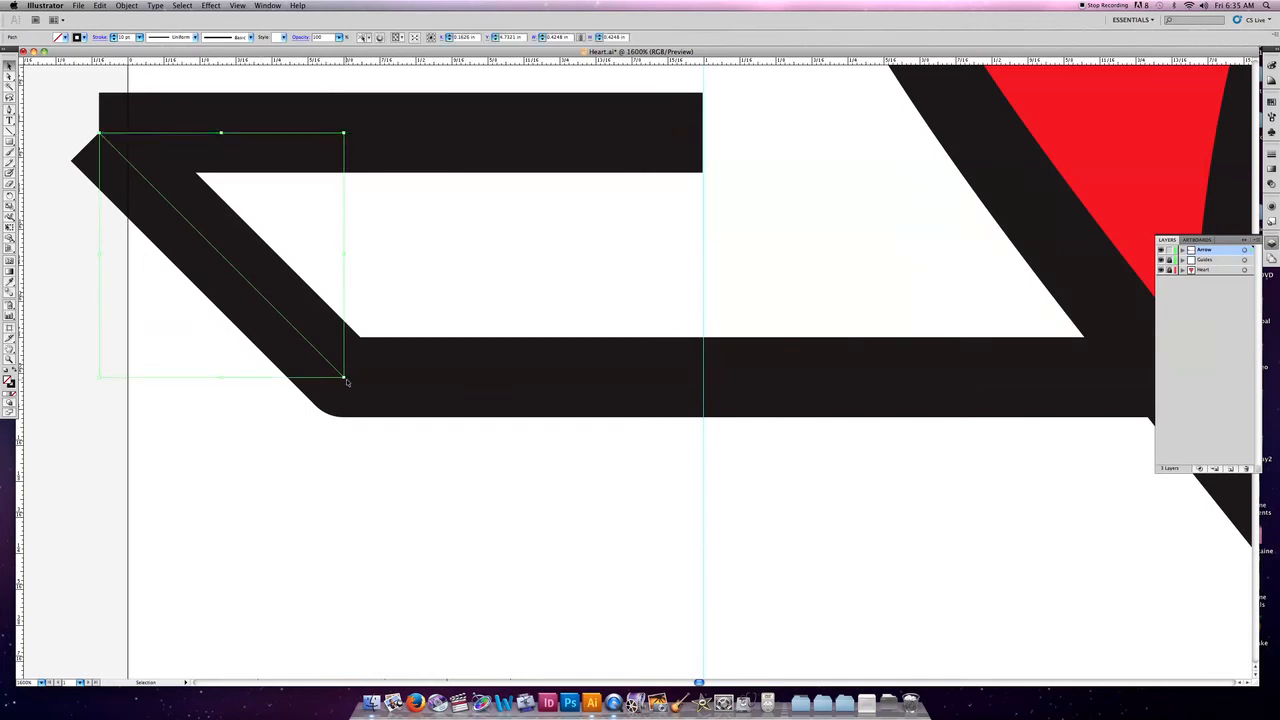
{"action": "left_click_drag", "start_coordinate": [186, 209], "coordinate": [785, 189]}
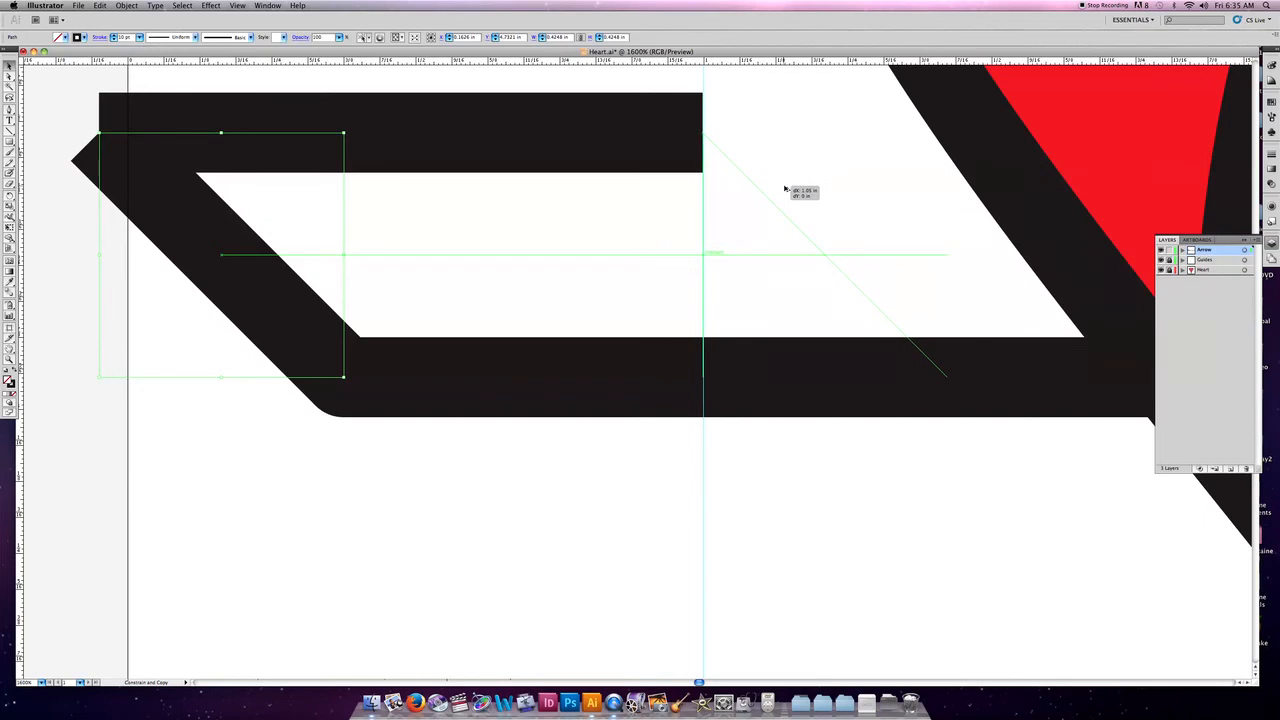
{"action": "left_click_drag", "start_coordinate": [785, 189], "coordinate": [785, 189]}
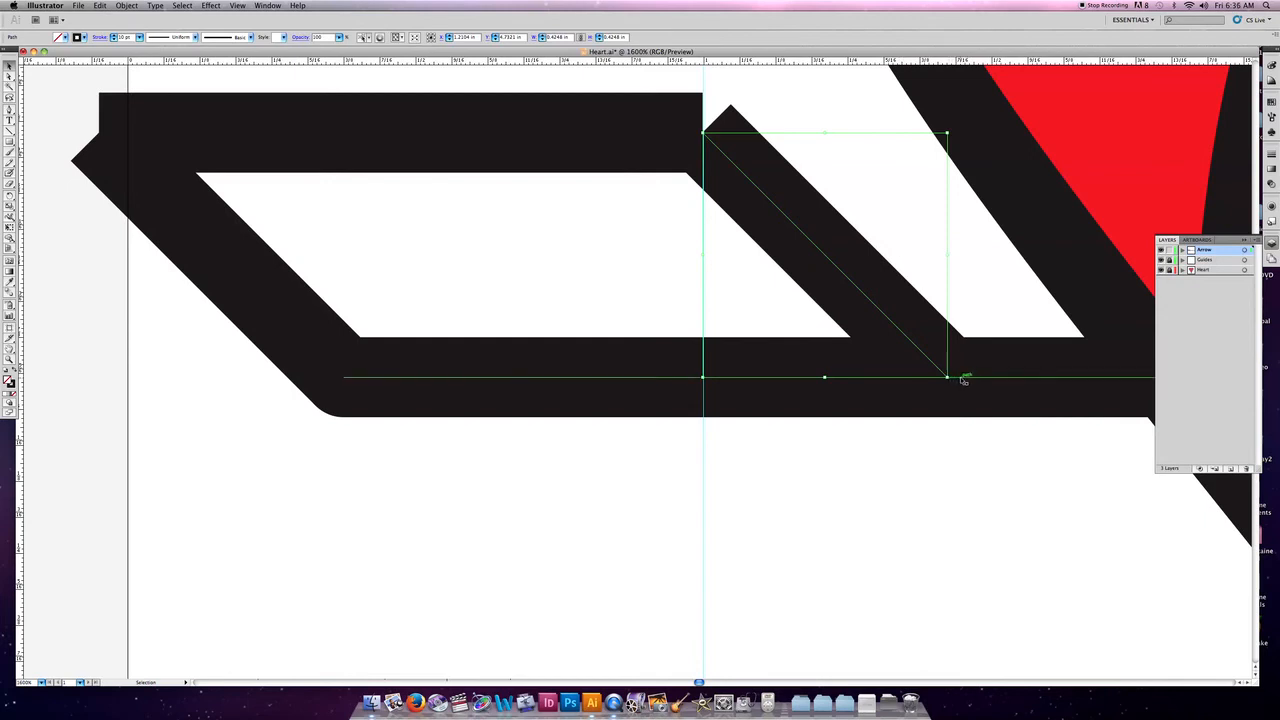
{"action": "left_click", "coordinate": [573, 297]}
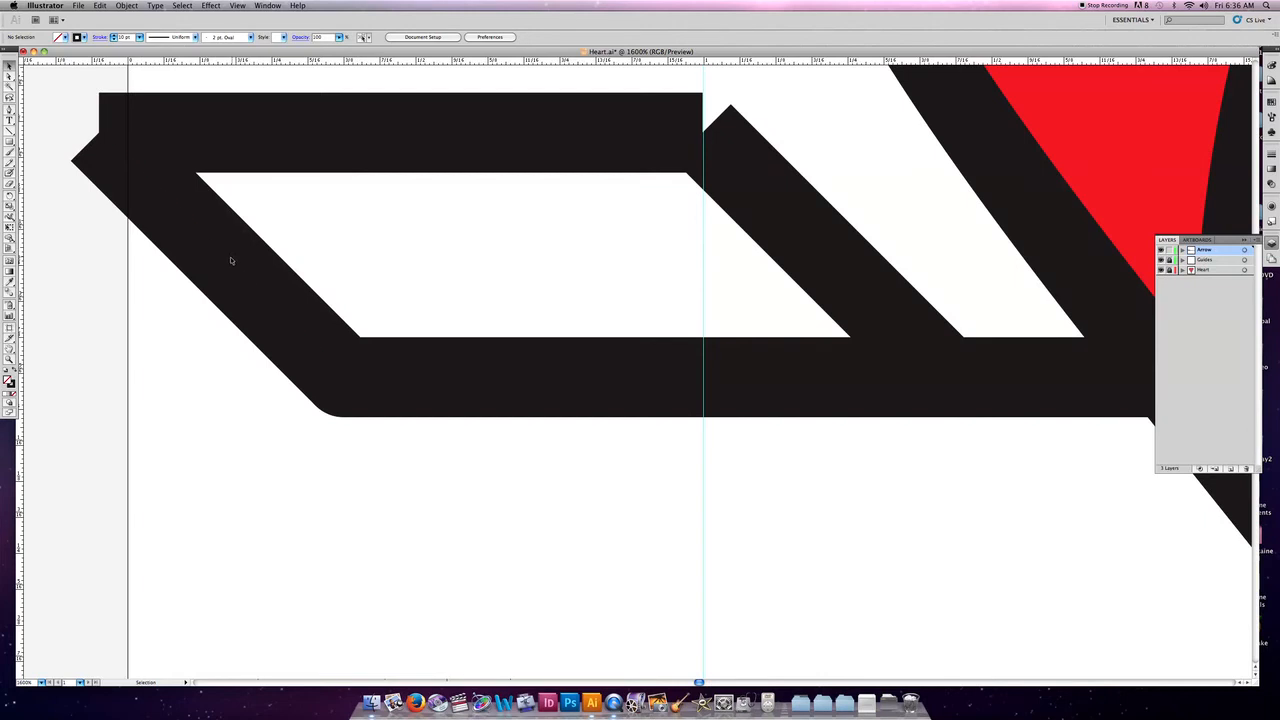
Add two more copies of the diagonal between the feather's ends and distribute all four diagonals evenly across its width.
{"action": "left_click_drag", "start_coordinate": [229, 262], "coordinate": [676, 258]}
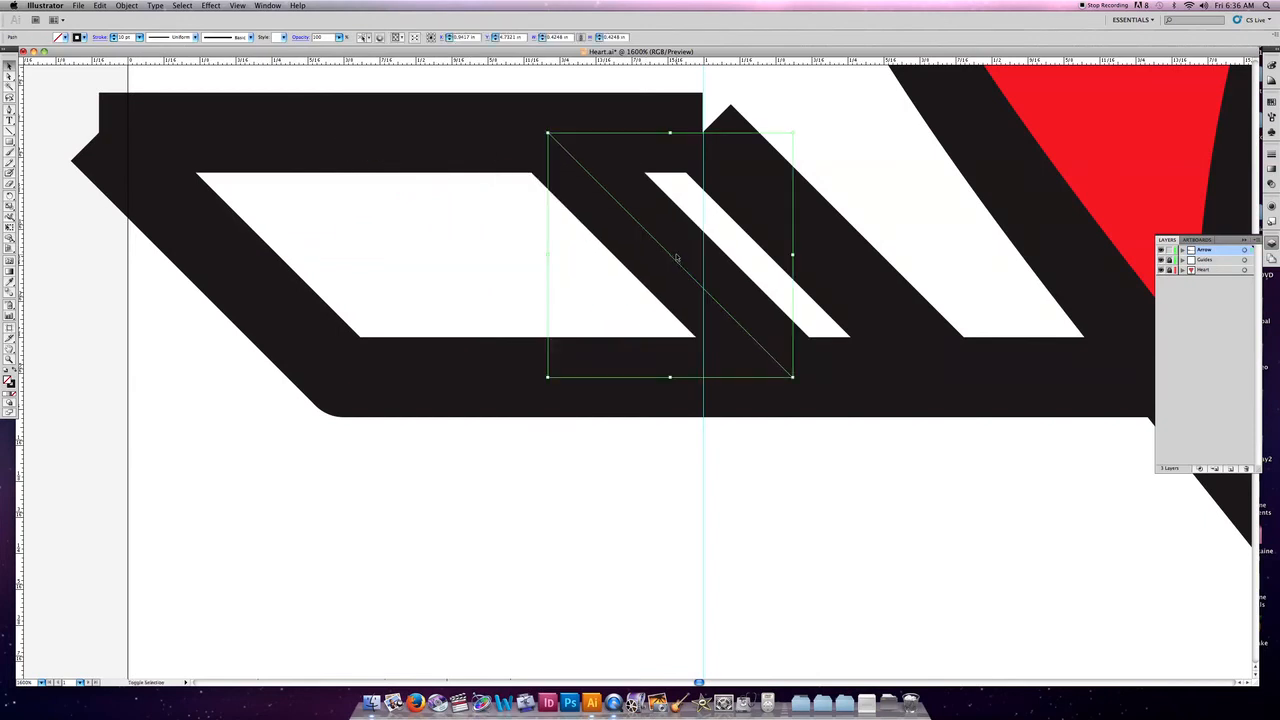
{"action": "left_click_drag", "start_coordinate": [251, 280], "coordinate": [383, 286]}
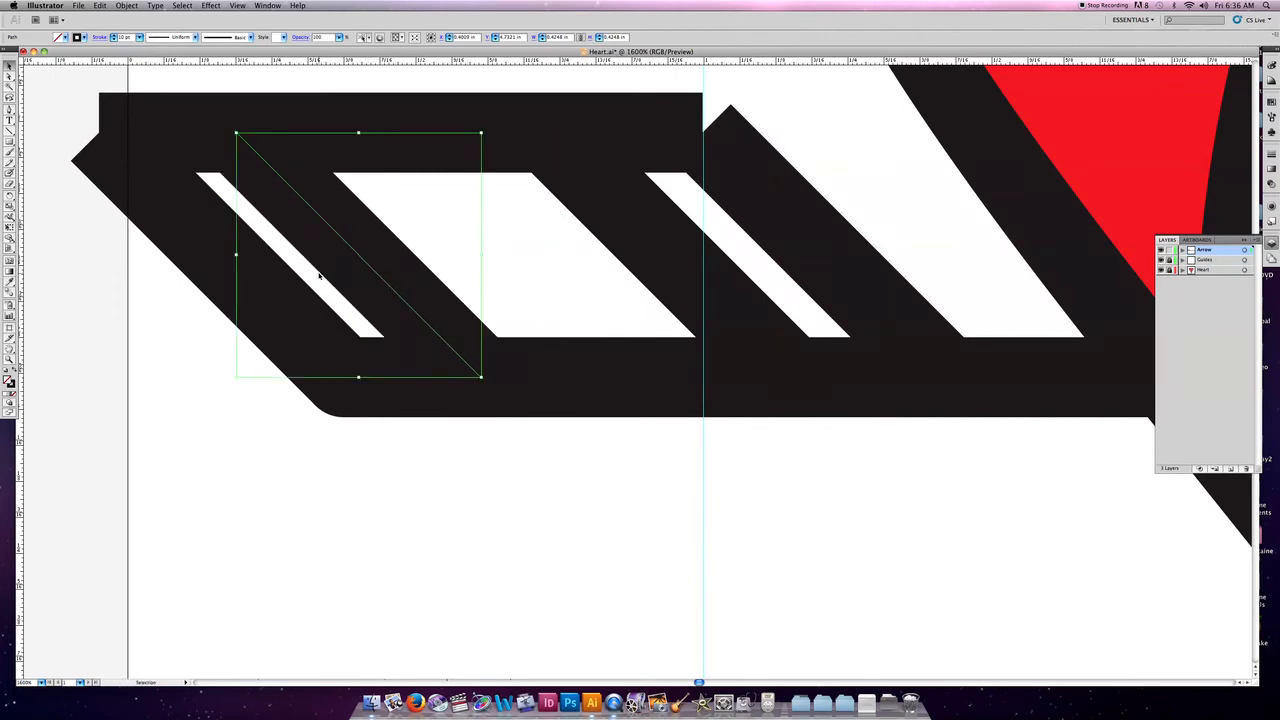
{"action": "left_click_drag", "start_coordinate": [121, 279], "coordinate": [967, 247]}
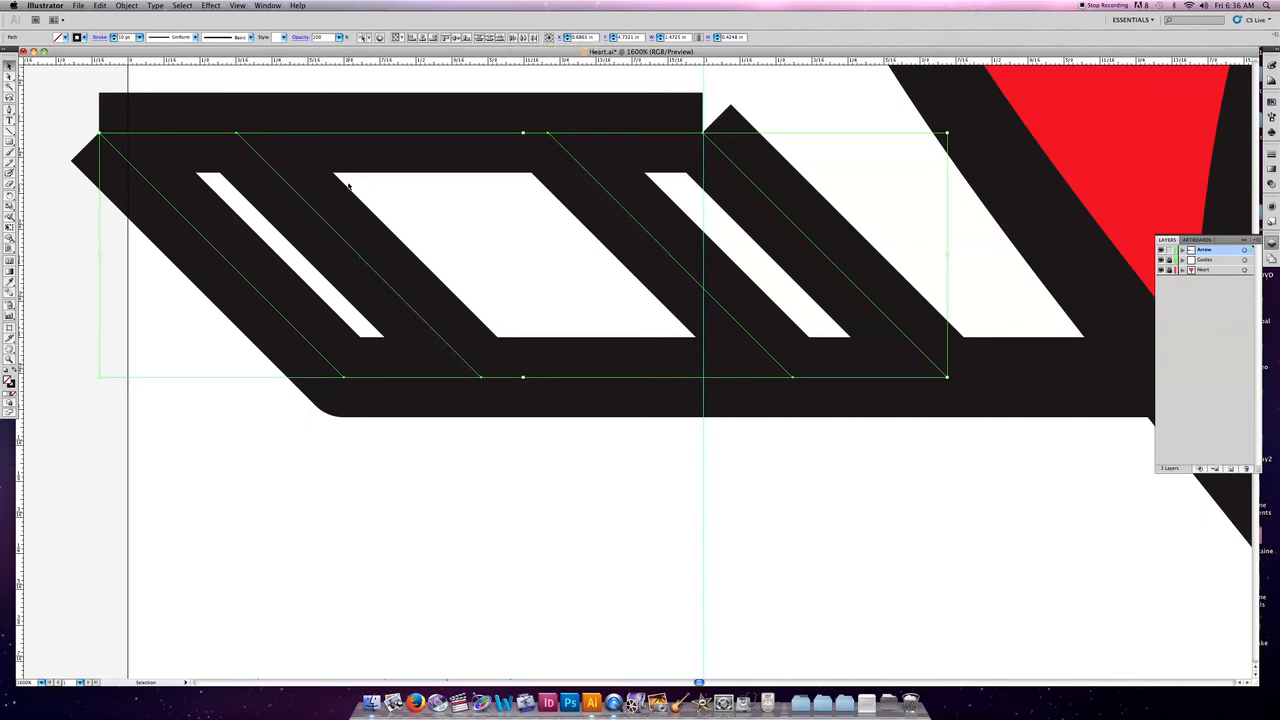
{"action": "left_click", "coordinate": [523, 37]}
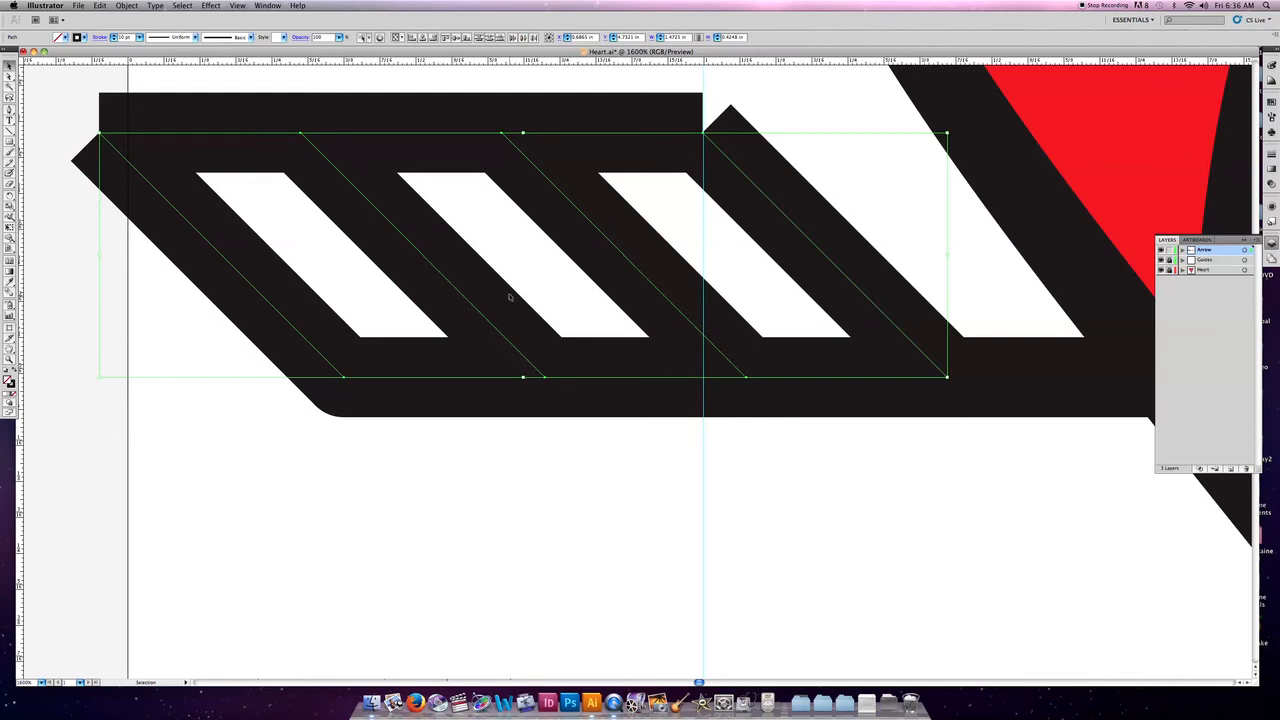
Set the stroke weight of the two inner feather diagonals to 4 pt.
{"action": "left_click", "coordinate": [360, 287]}
{"action": "left_click", "coordinate": [429, 264]}
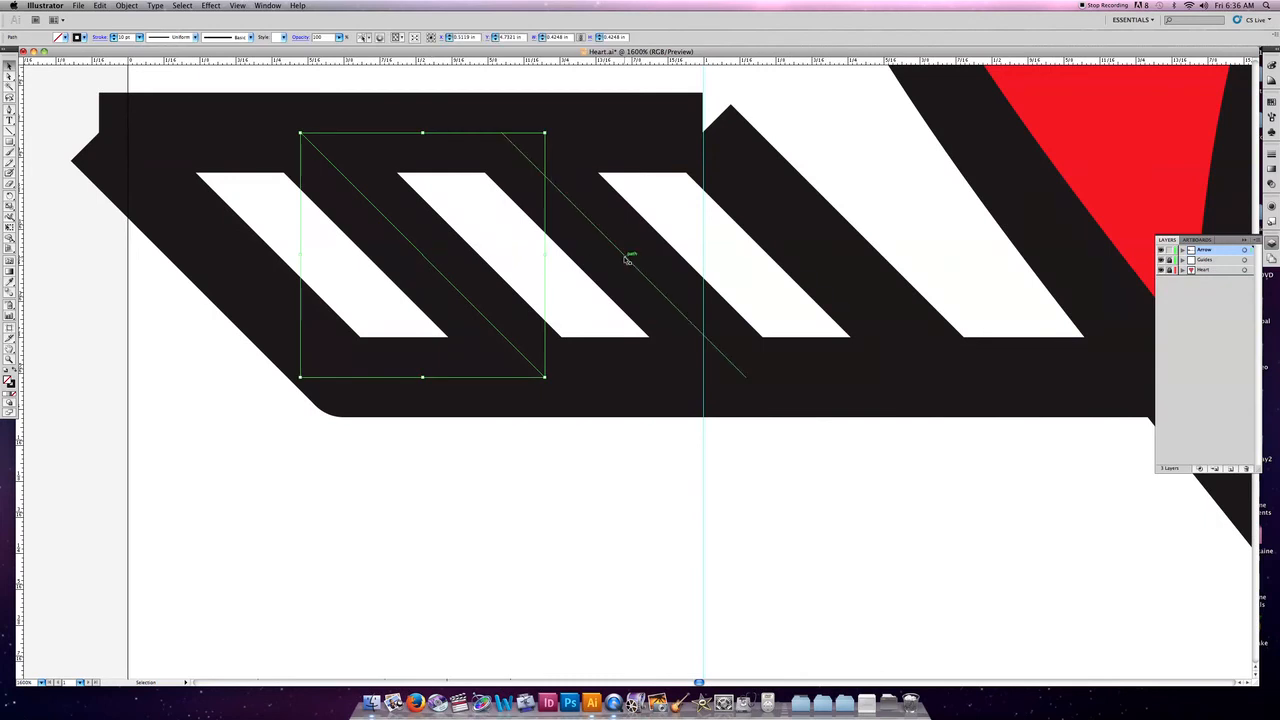
{"action": "left_click", "coordinate": [622, 258], "text": "shift"}
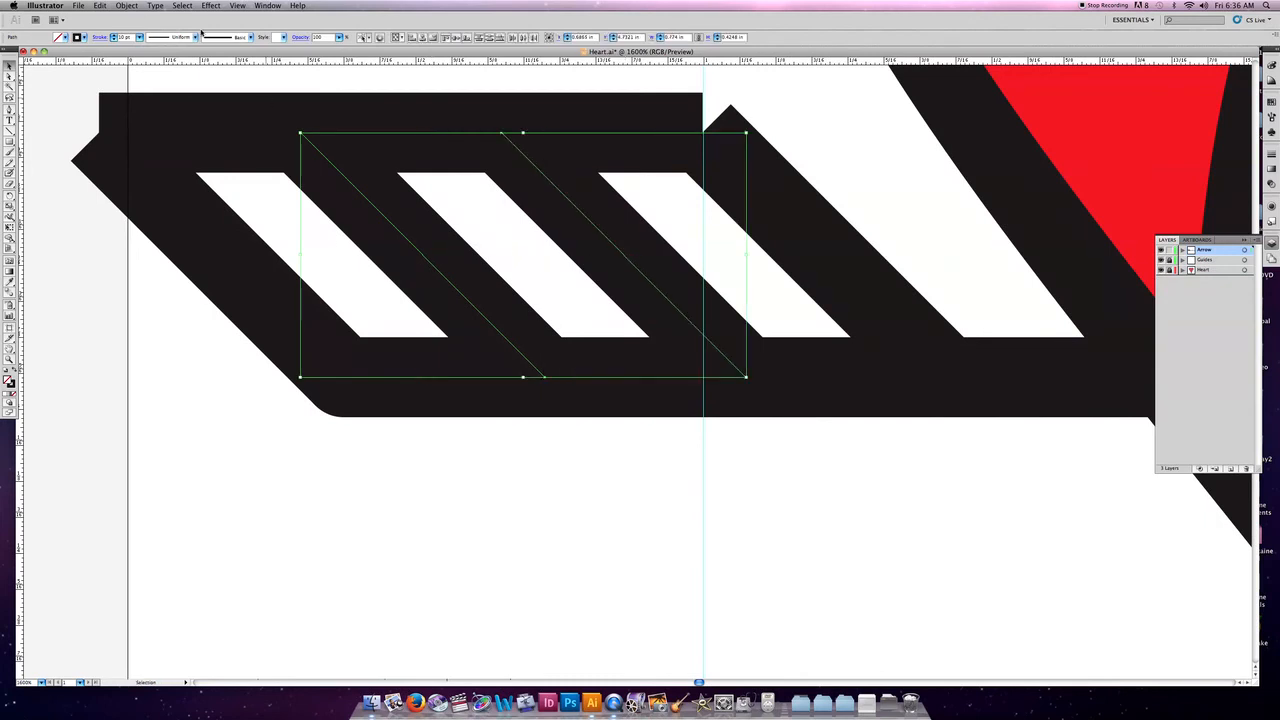
{"action": "left_click", "coordinate": [139, 37]}
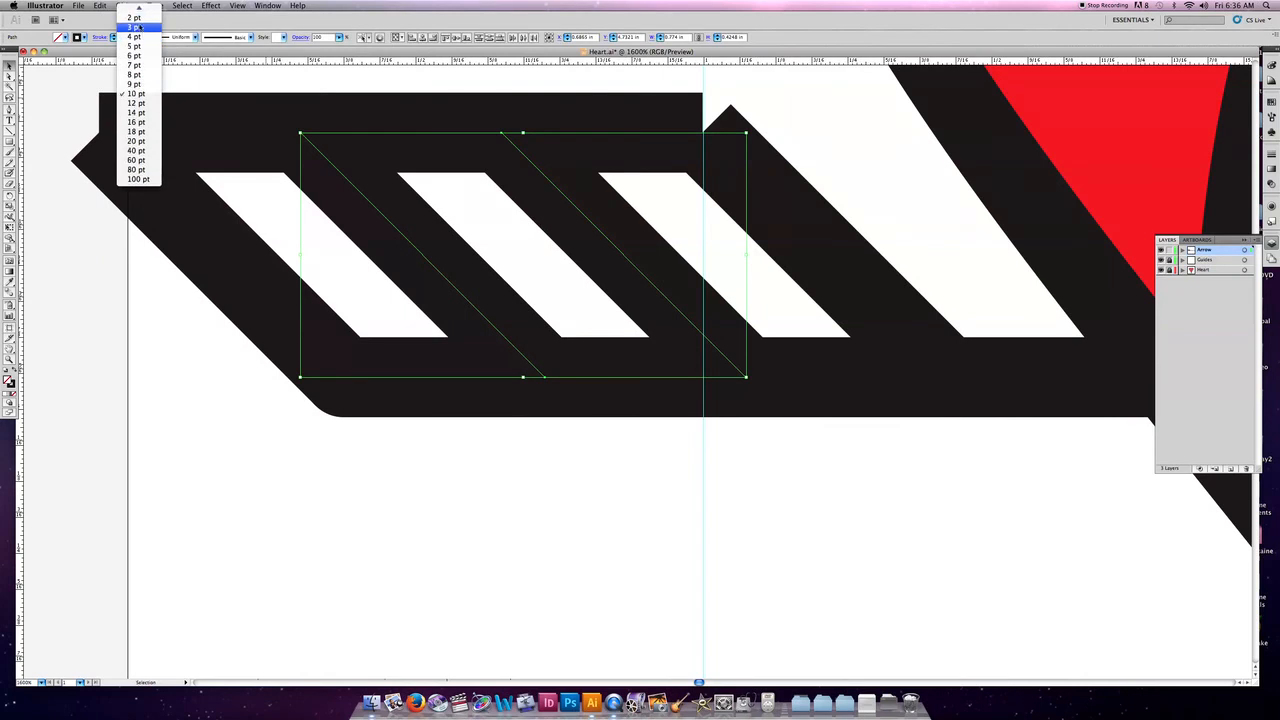
{"action": "left_click", "coordinate": [137, 37]}
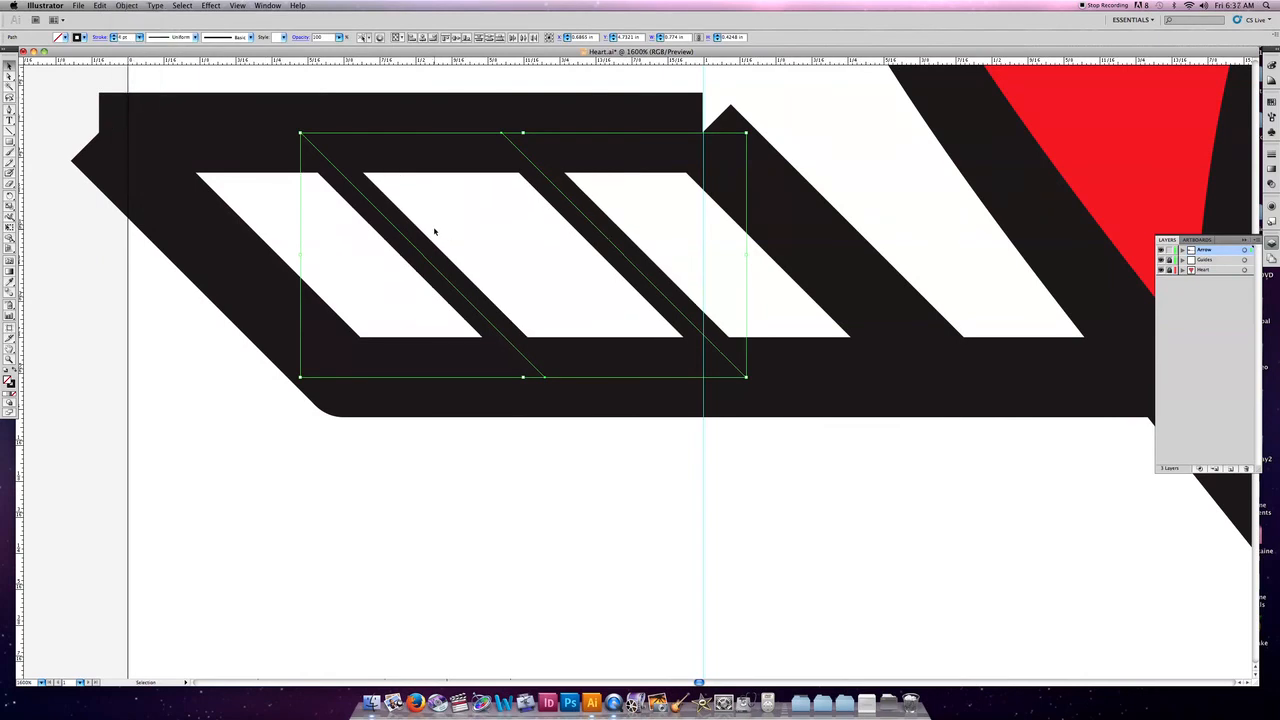
{"action": "left_click", "coordinate": [808, 163]}
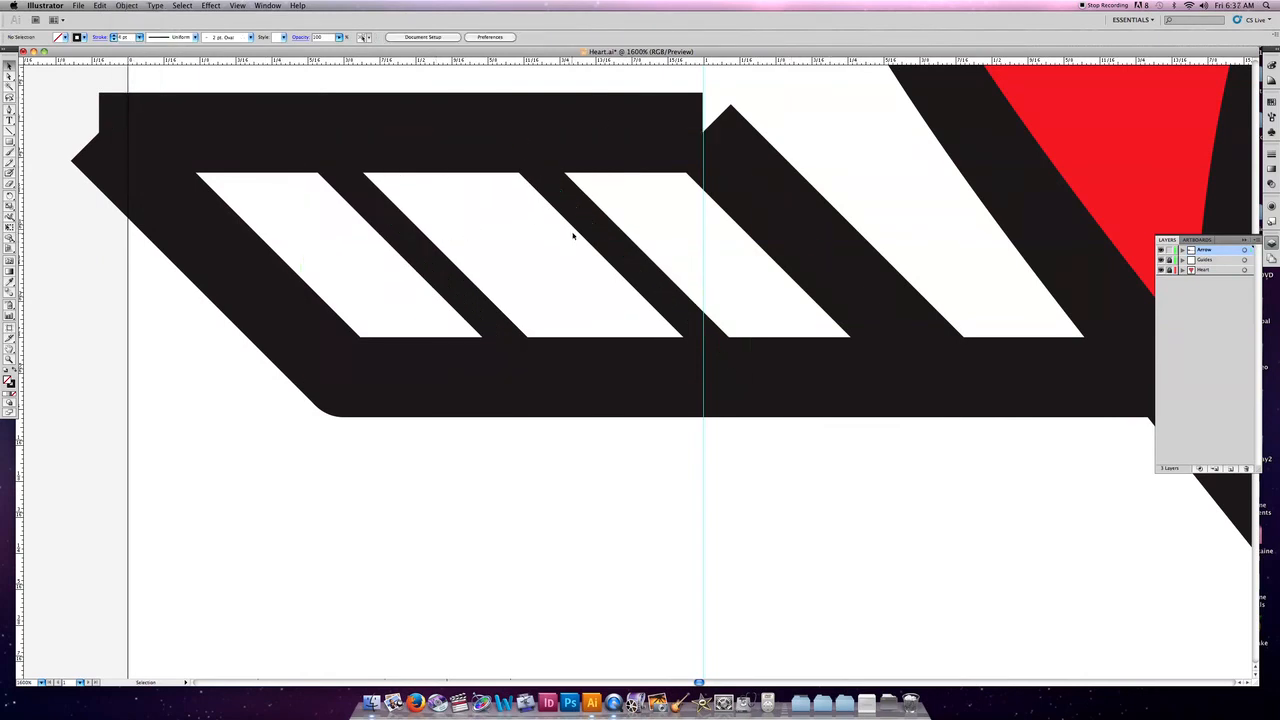
Join the right diagonal, top line and left diagonal of the feather outline into one path.
{"action": "left_click", "coordinate": [810, 237]}
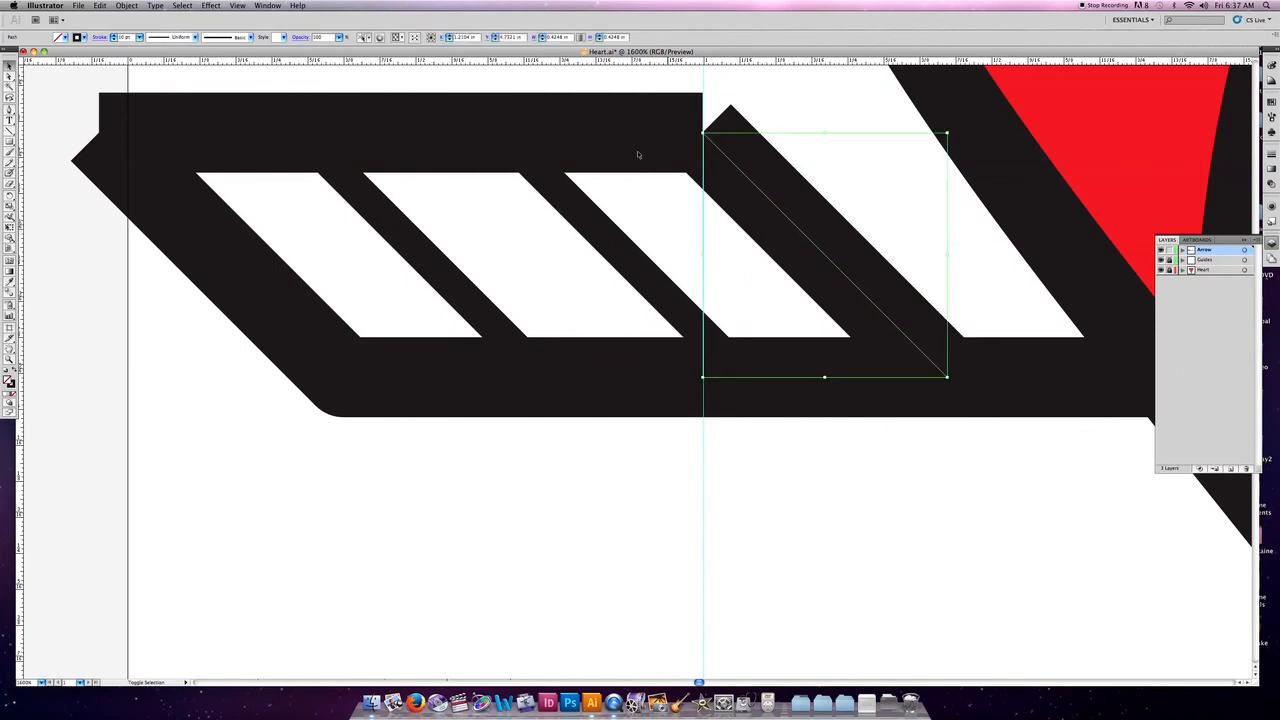
{"action": "left_click", "coordinate": [594, 132], "text": "shift"}
{"action": "left_click", "coordinate": [203, 233], "text": "shift"}
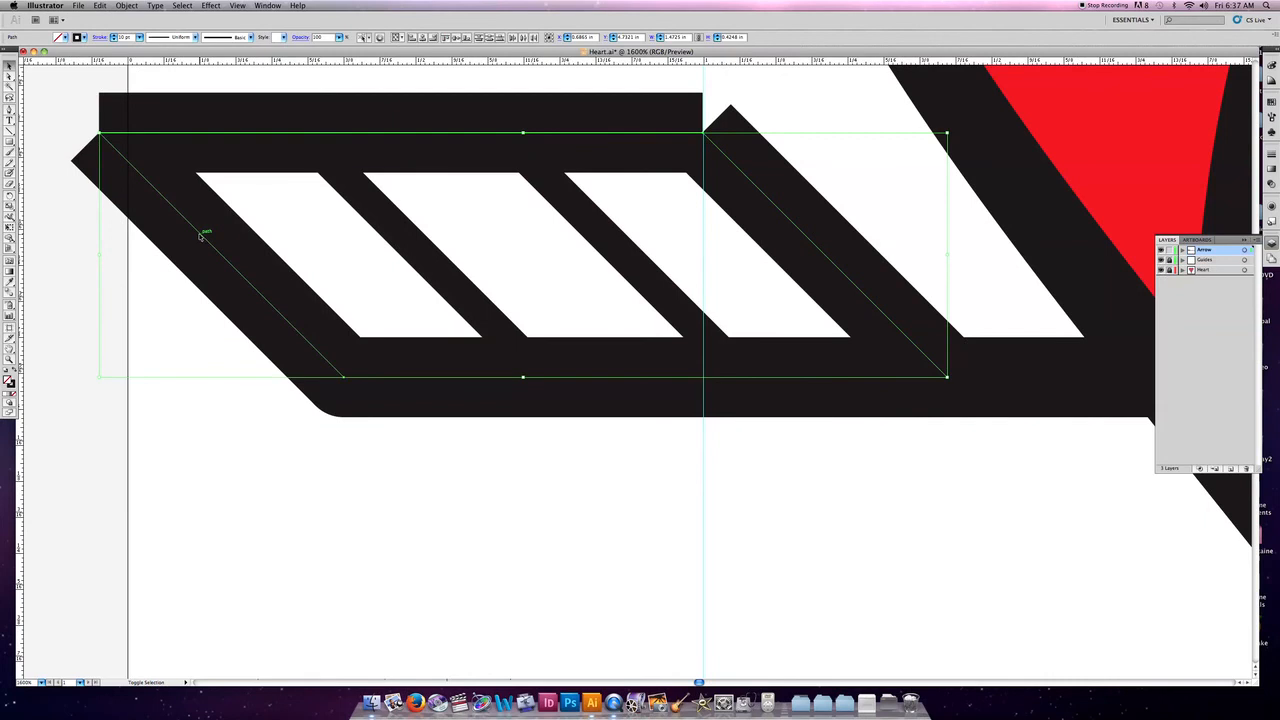
{"action": "left_click", "coordinate": [126, 5]}
{"action": "mouse_move", "coordinate": [150, 193]}
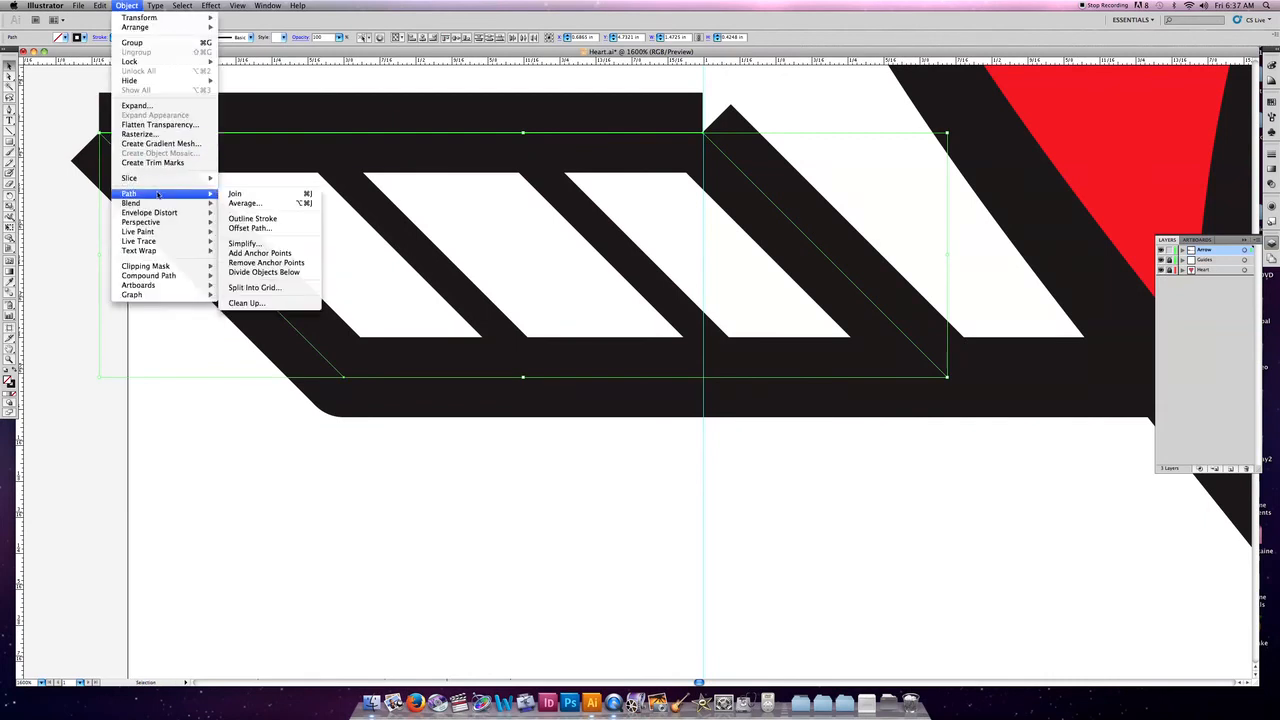
{"action": "left_click", "coordinate": [238, 194]}
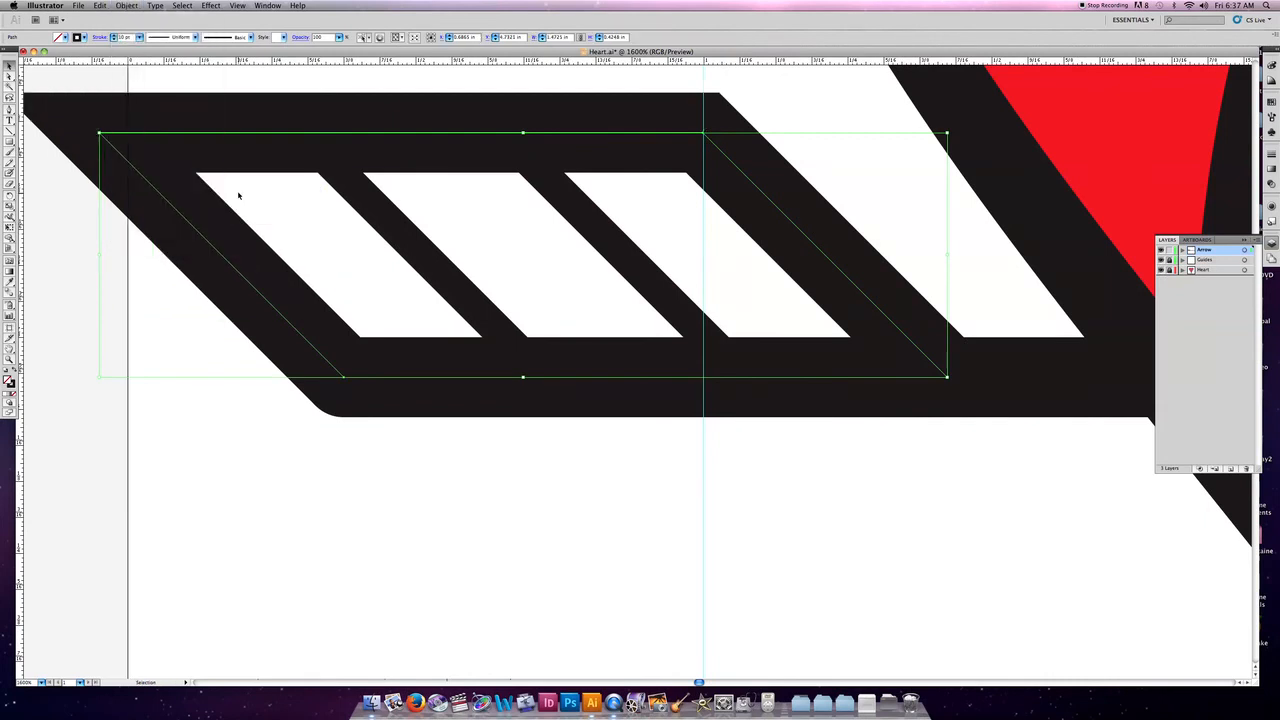
{"action": "left_click", "coordinate": [893, 204]}
Reflect a copy of the whole upper feather across the horizontal axis through the left end of the shaft.
{"action": "scroll", "coordinate": [891, 215], "scroll_direction": "left", "scroll_amount": 5}
{"action": "scroll", "coordinate": [881, 225], "scroll_direction": "right", "scroll_amount": 1}
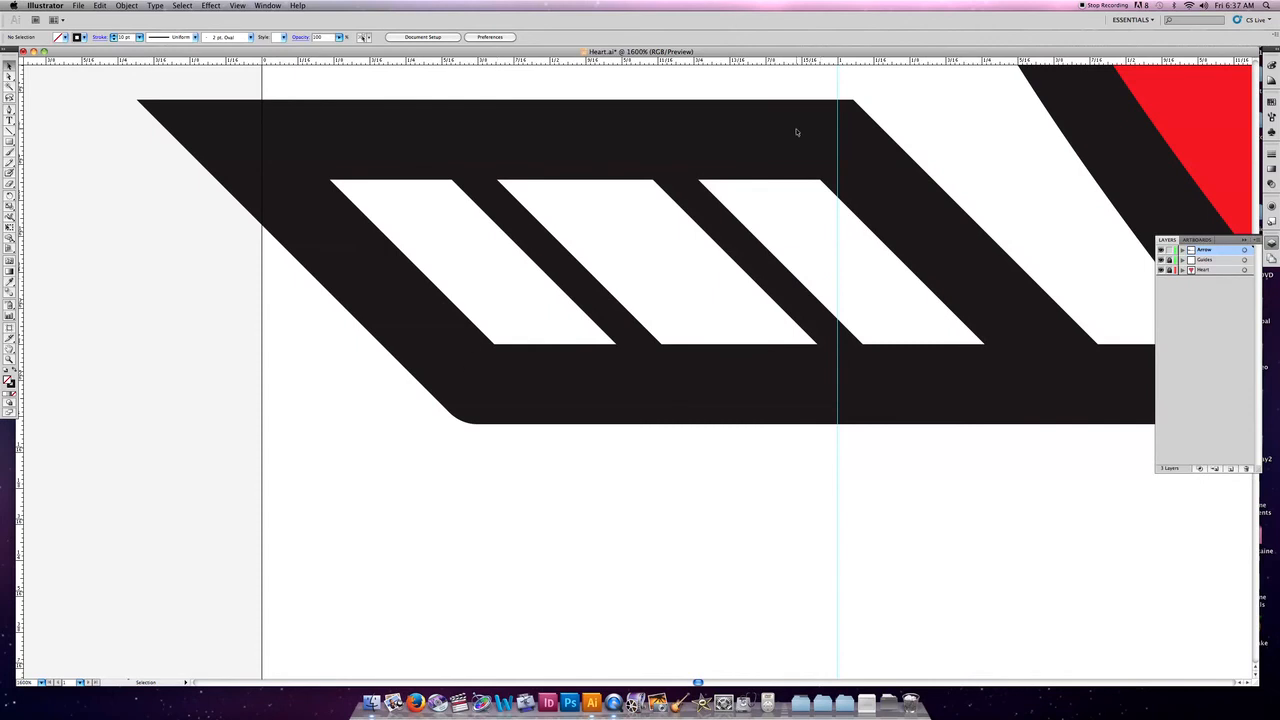
{"action": "scroll", "coordinate": [812, 148], "scroll_direction": "right", "scroll_amount": 4}
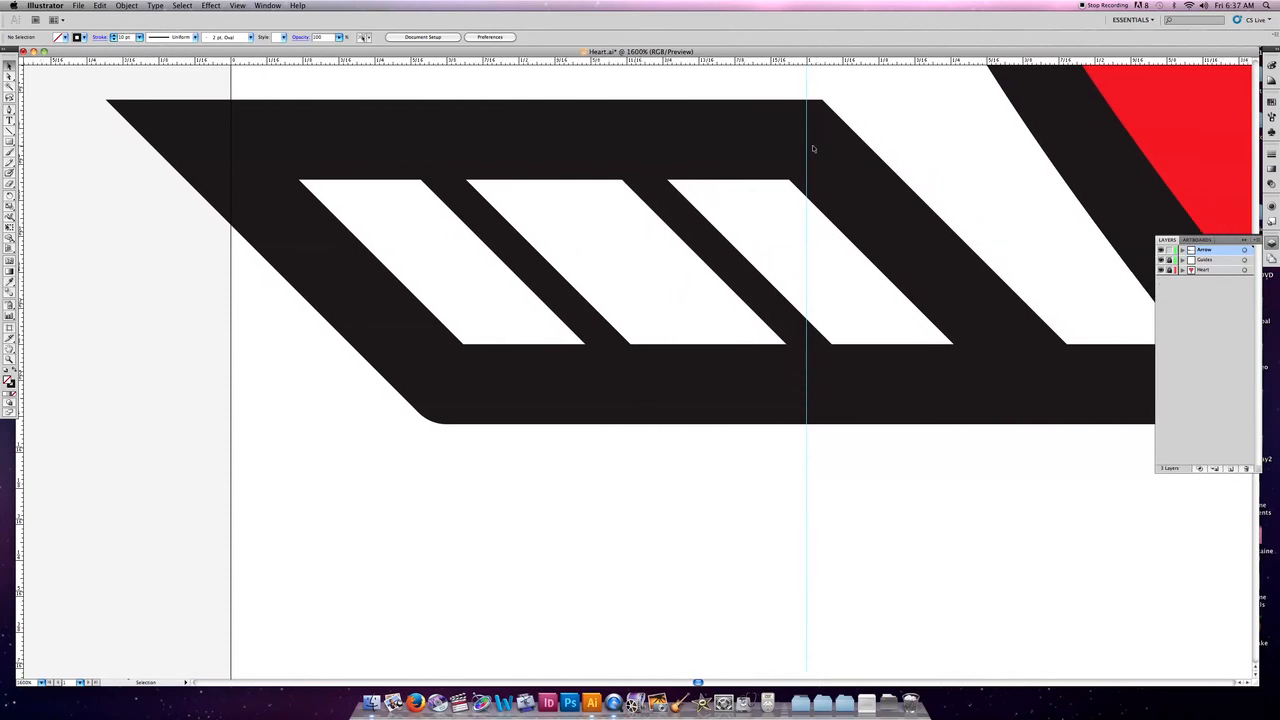
{"action": "left_click_drag", "start_coordinate": [907, 112], "coordinate": [106, 283]}
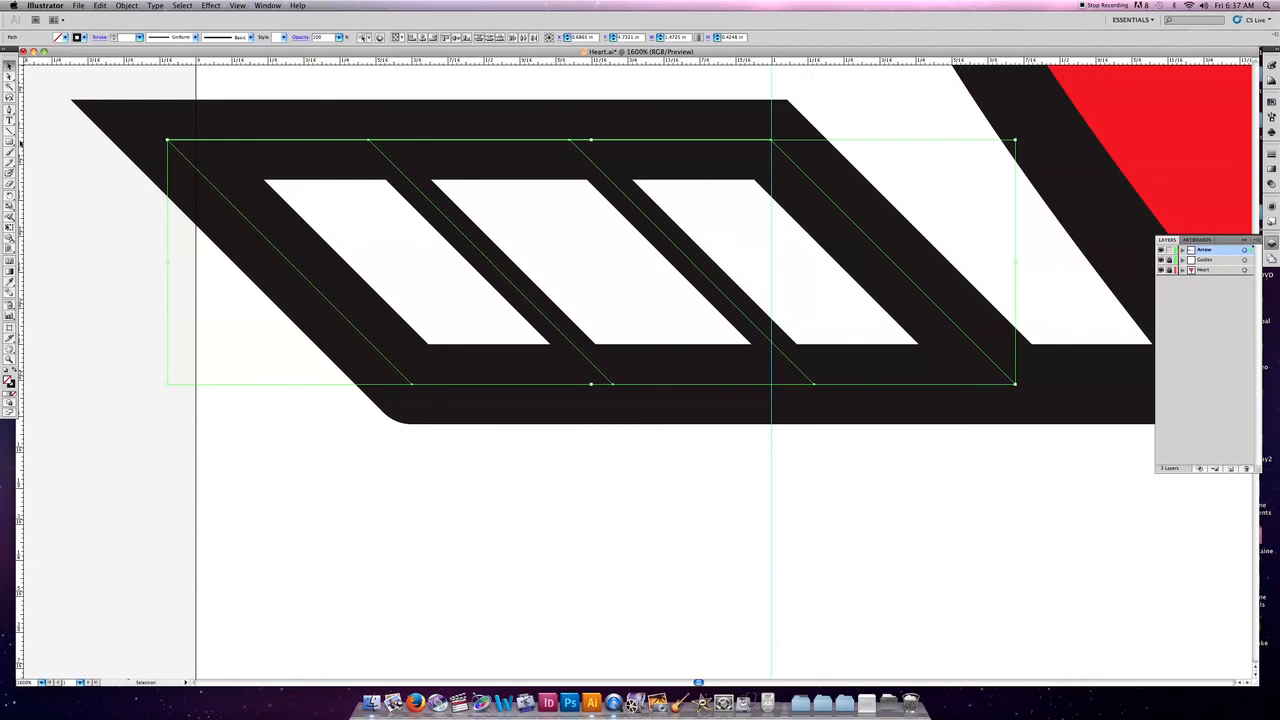
{"action": "left_click", "coordinate": [11, 196]}
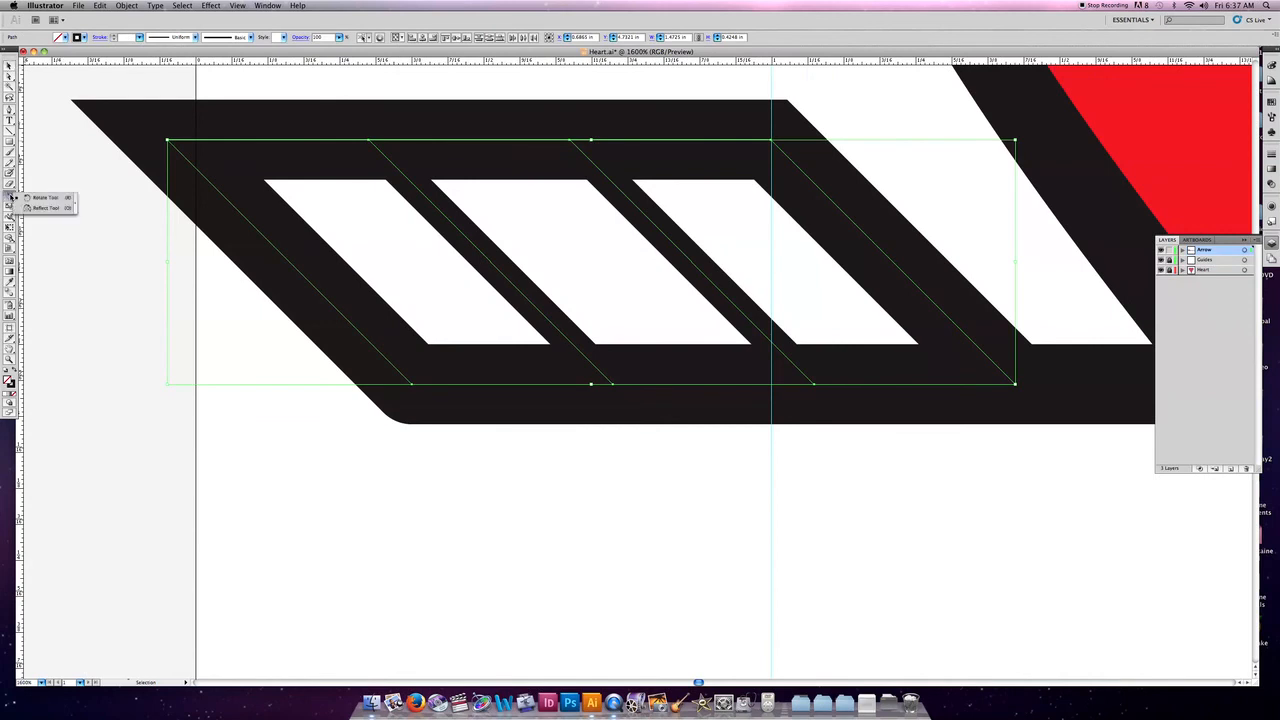
{"action": "left_click_drag", "start_coordinate": [11, 196], "coordinate": [40, 207]}
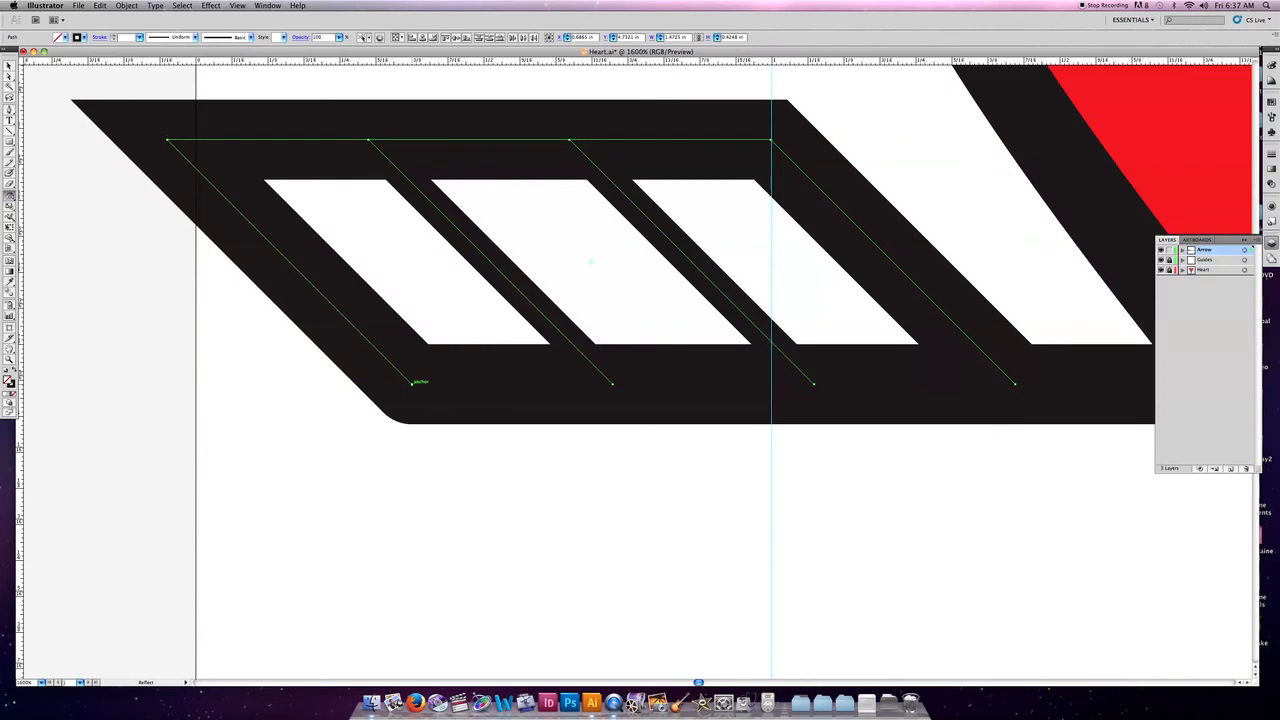
{"action": "left_click", "coordinate": [410, 383], "text": "alt"}
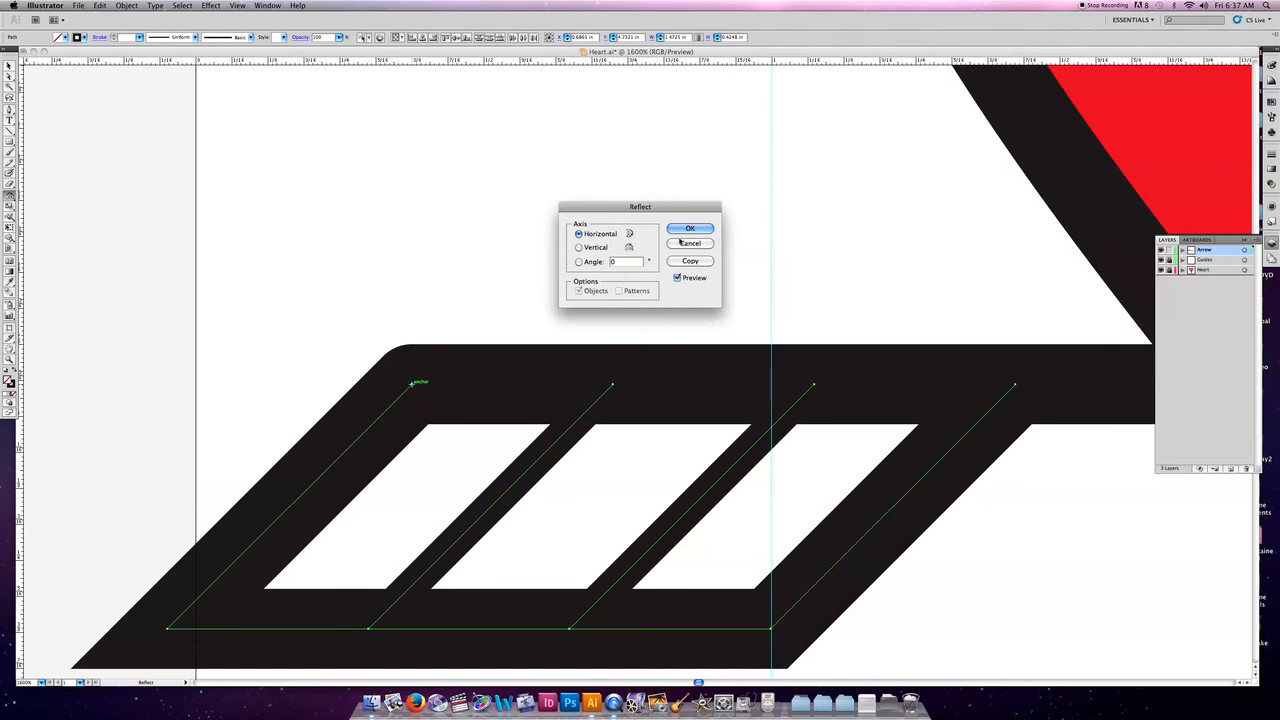
{"action": "left_click_drag", "start_coordinate": [628, 207], "coordinate": [633, 195]}
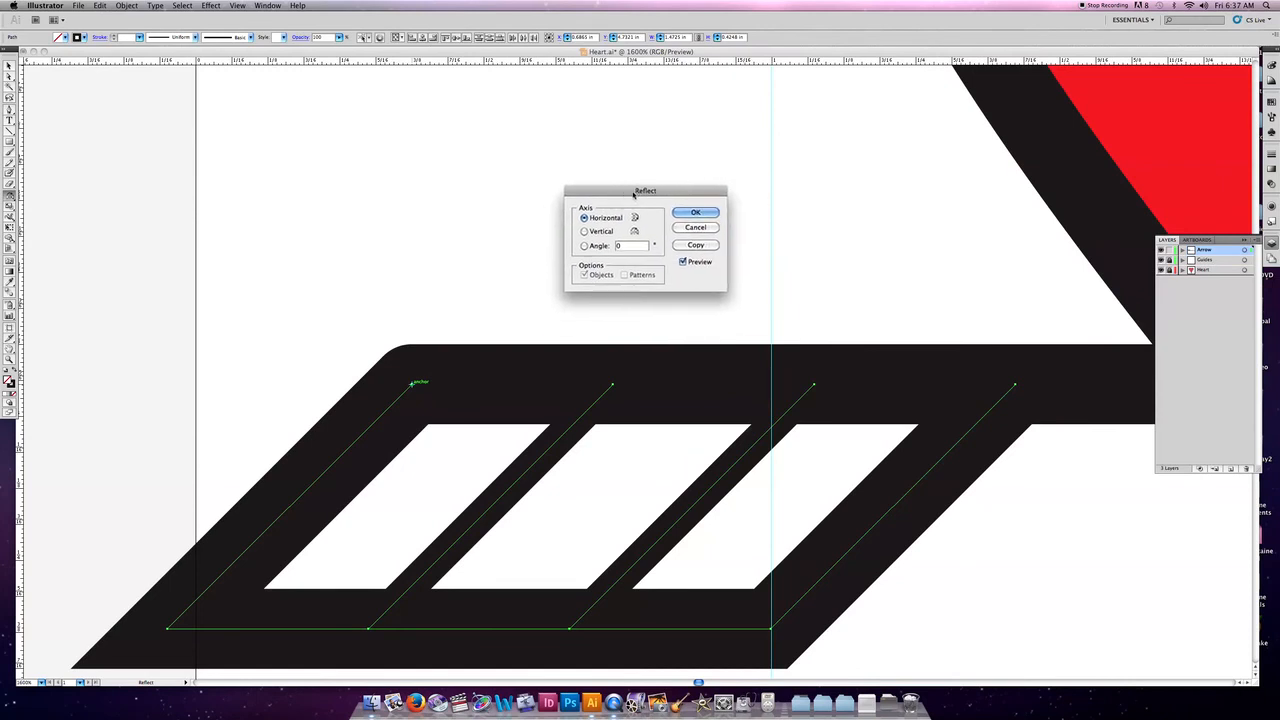
{"action": "left_click", "coordinate": [585, 231]}
{"action": "left_click", "coordinate": [585, 246]}
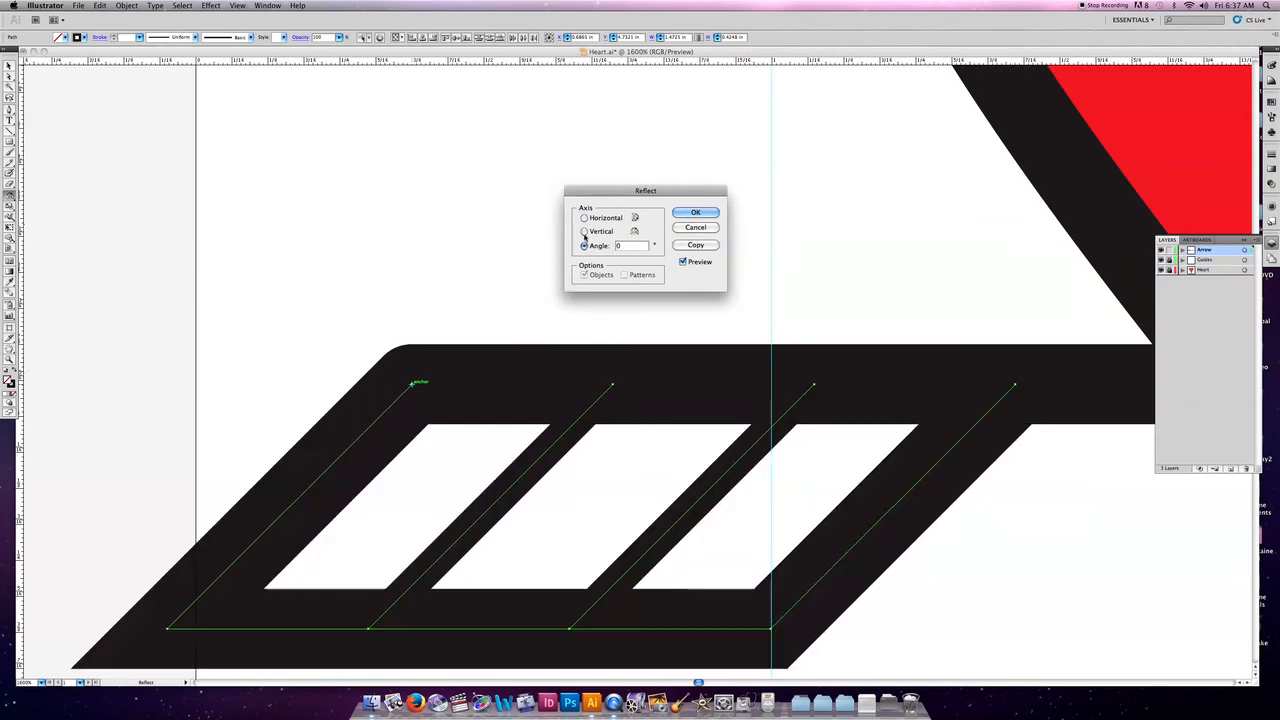
{"action": "left_click", "coordinate": [585, 218]}
{"action": "left_click", "coordinate": [695, 246]}
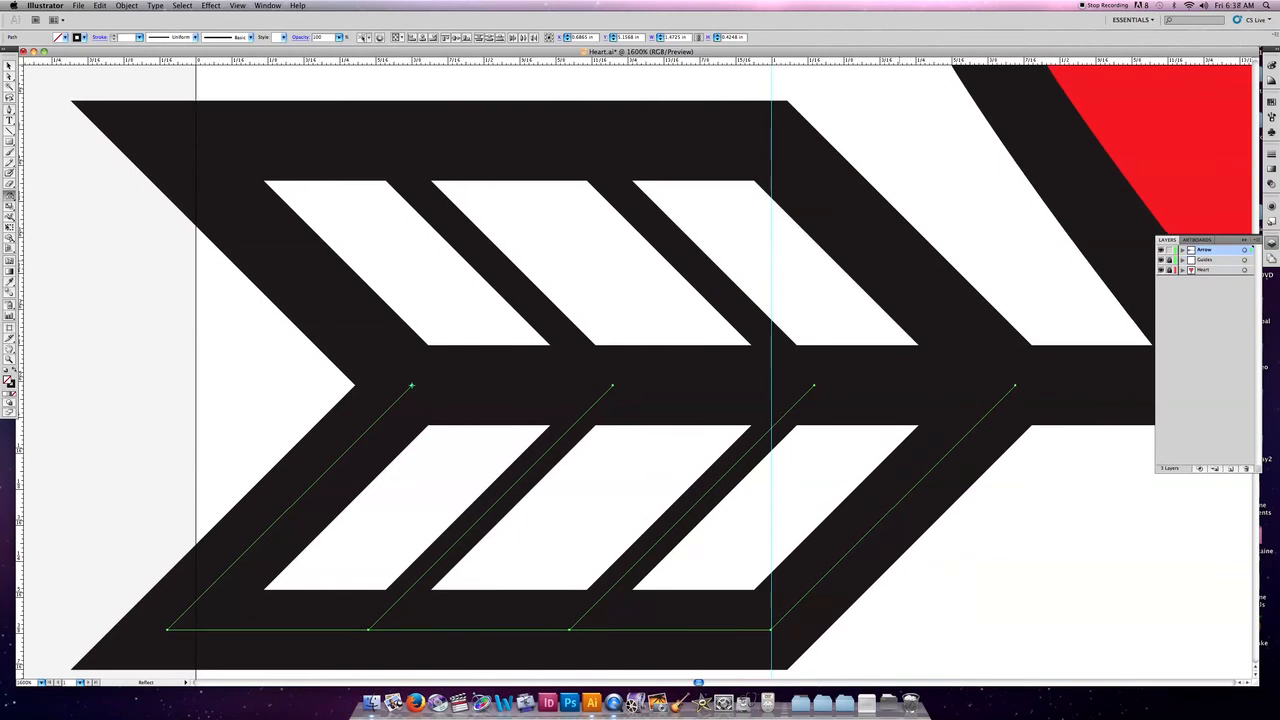
Join the upper and lower feather outlines into one closed path, leaving the inner diagonals out.
{"action": "key", "text": "v"}
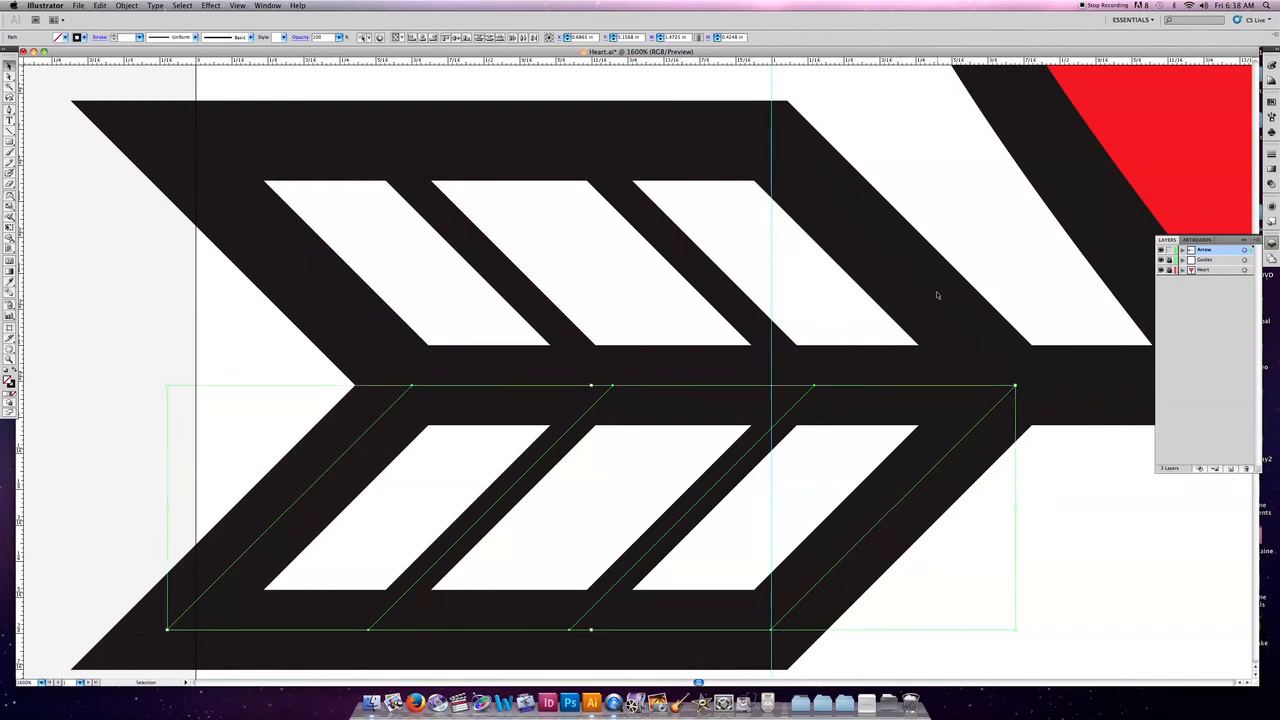
{"action": "key", "text": "shift"}
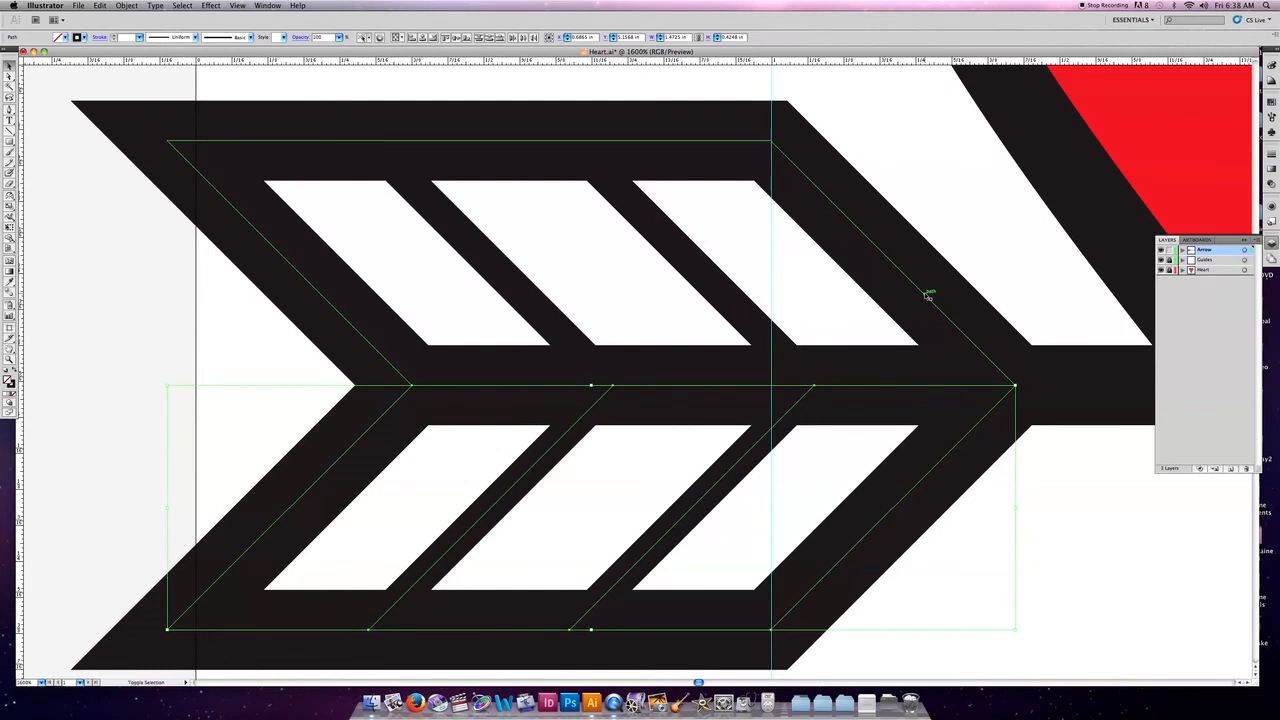
{"action": "left_click", "coordinate": [928, 296], "text": "shift"}
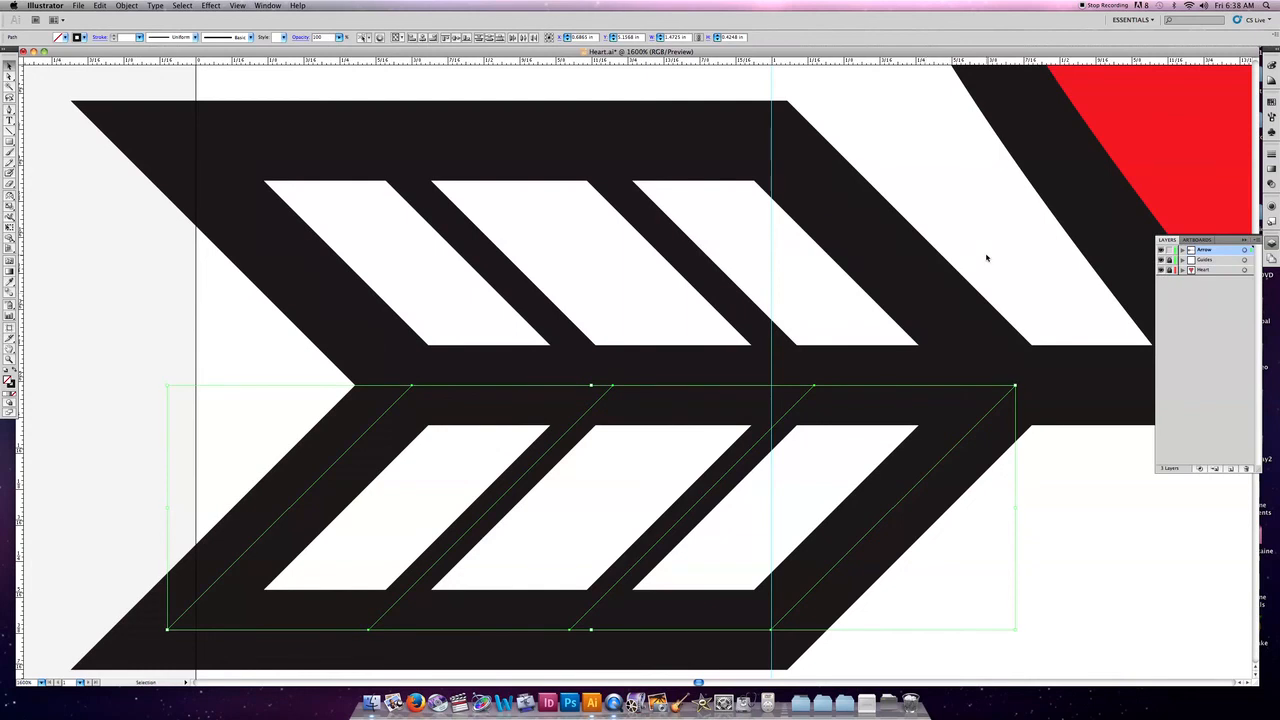
{"action": "left_click", "coordinate": [914, 278], "text": "shift"}
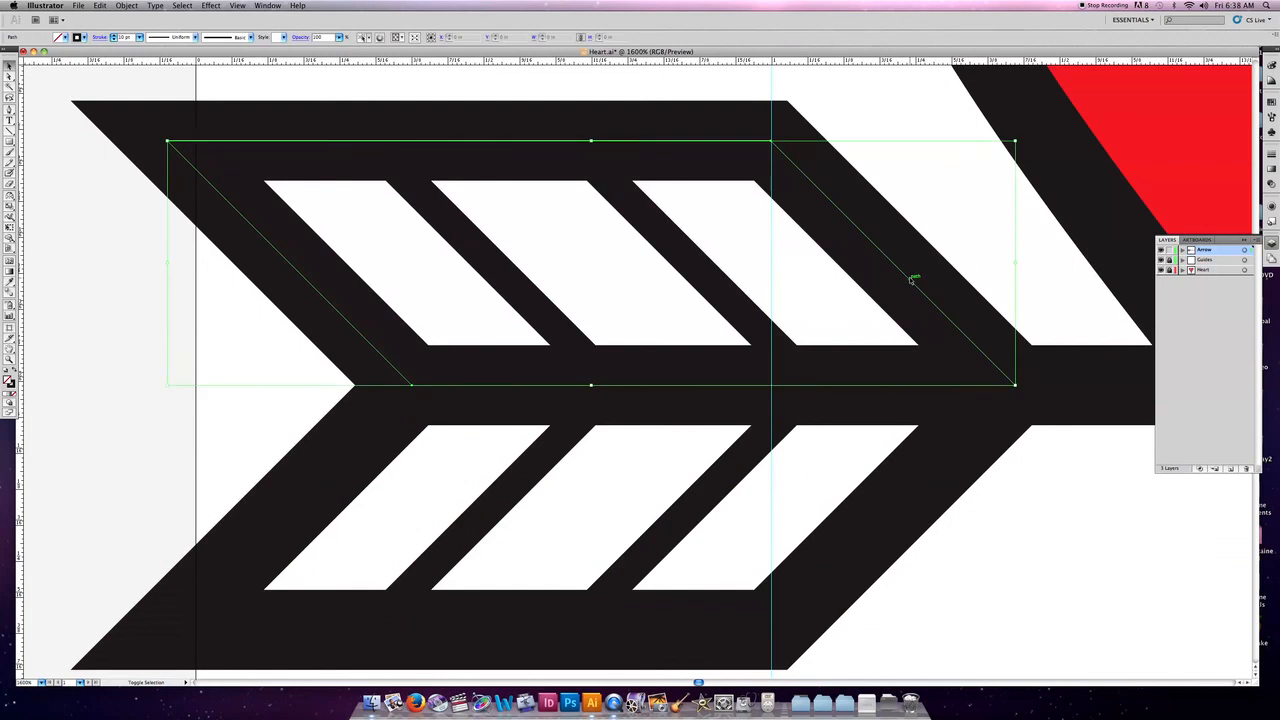
{"action": "left_click", "coordinate": [948, 456], "text": "shift"}
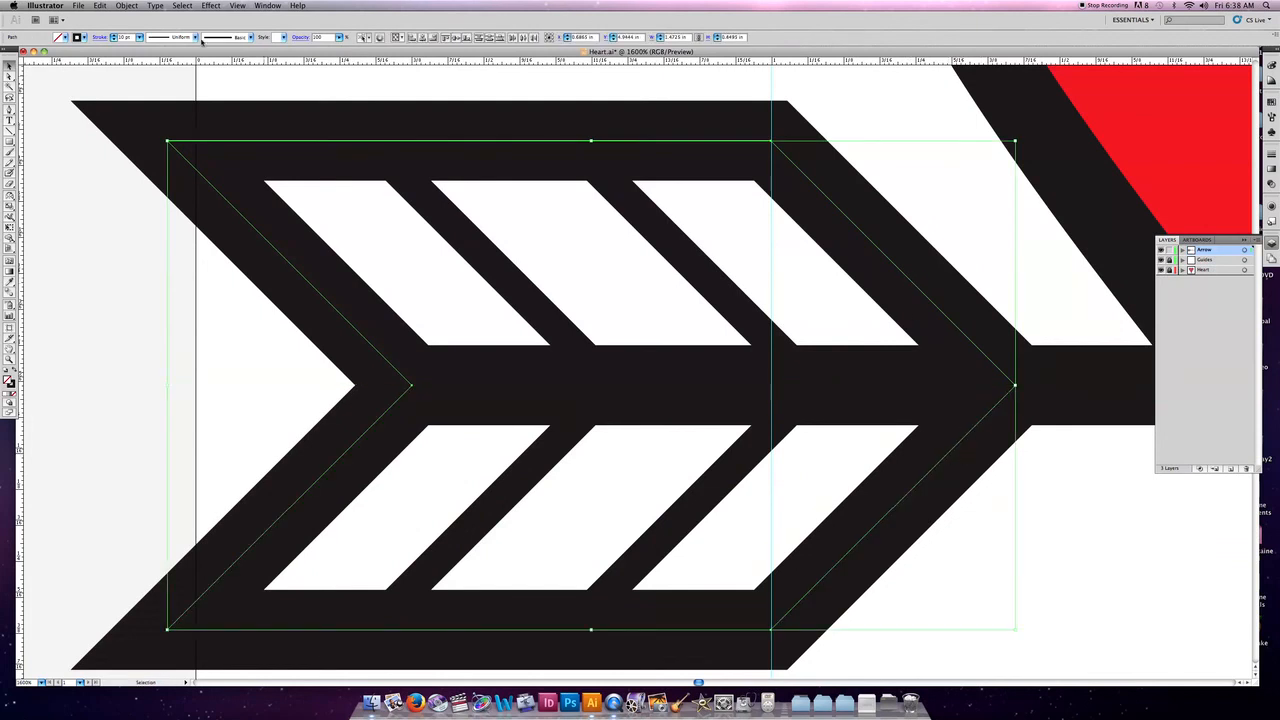
{"action": "left_click", "coordinate": [127, 5]}
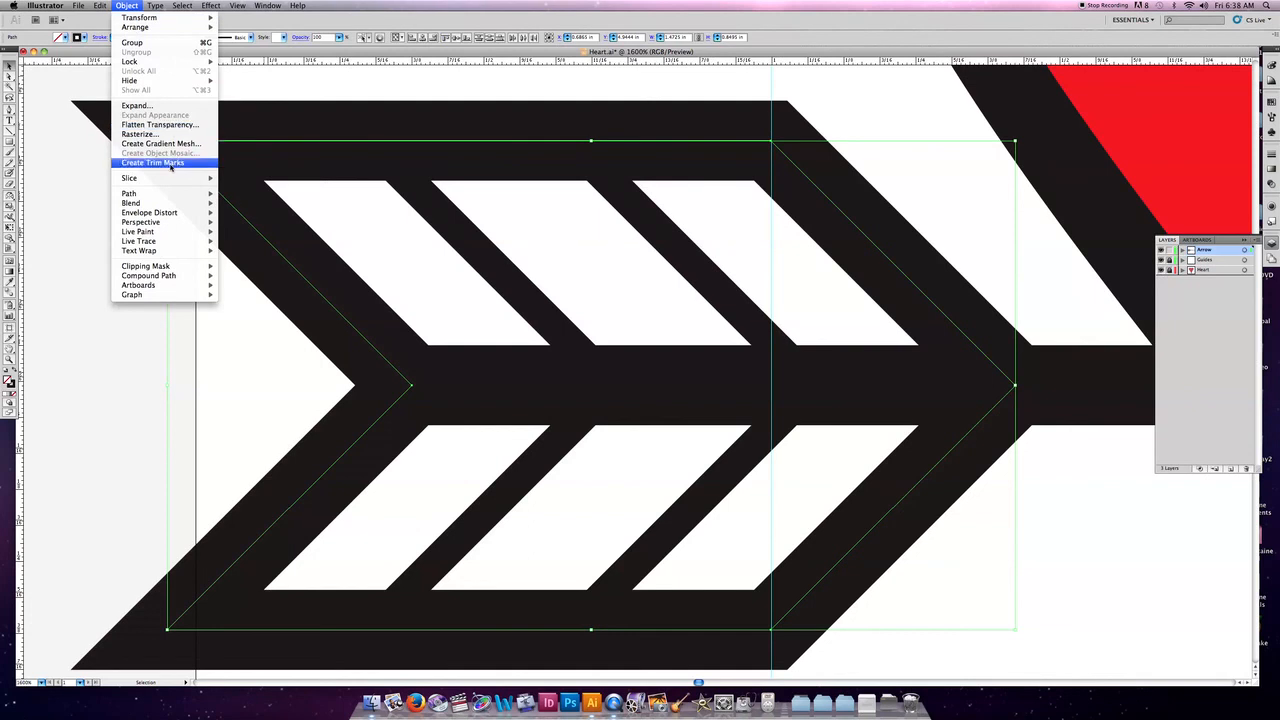
{"action": "mouse_move", "coordinate": [173, 193]}
{"action": "left_click", "coordinate": [265, 196]}
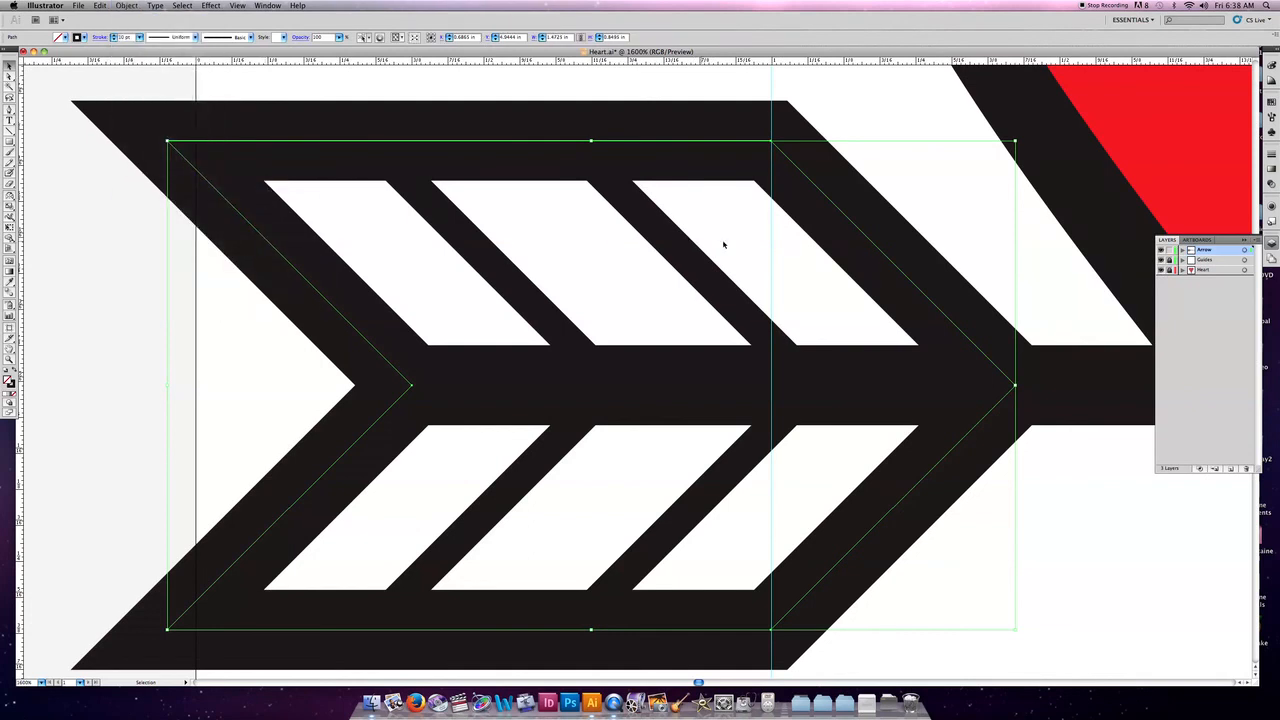
{"action": "left_click", "coordinate": [929, 208]}
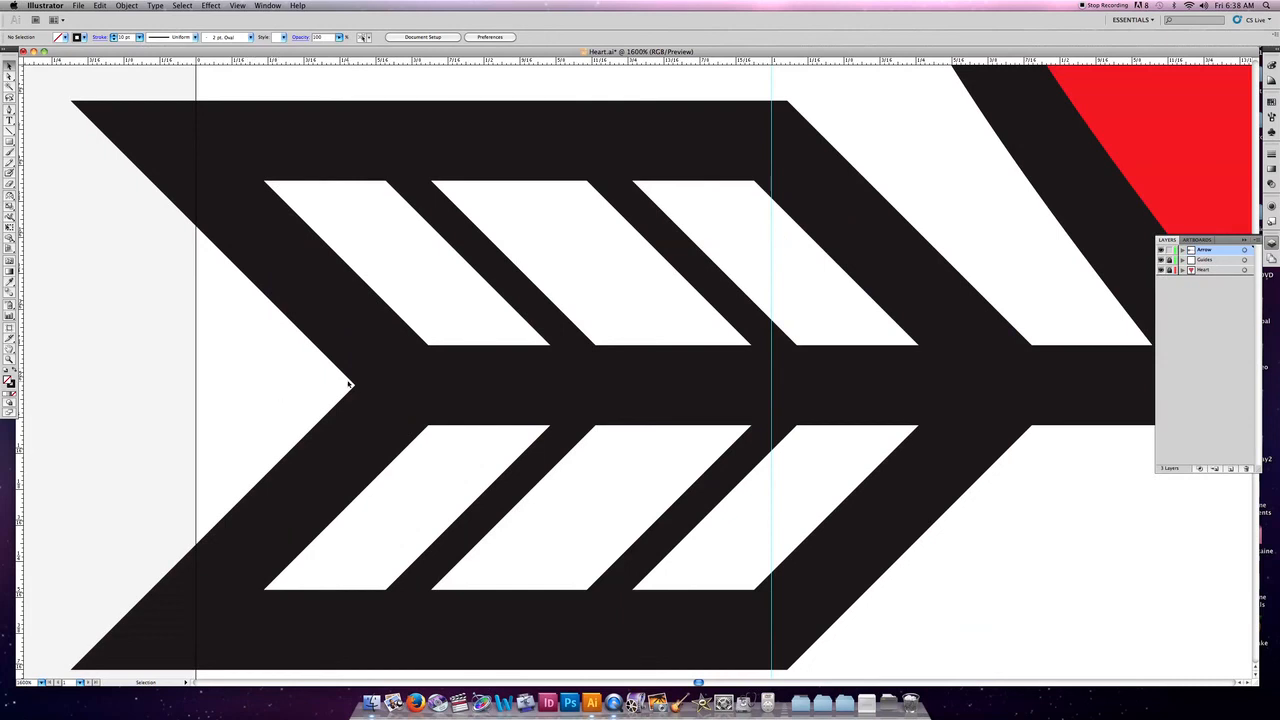
Fill the joined feather outline with white.
{"action": "left_click", "coordinate": [364, 336]}
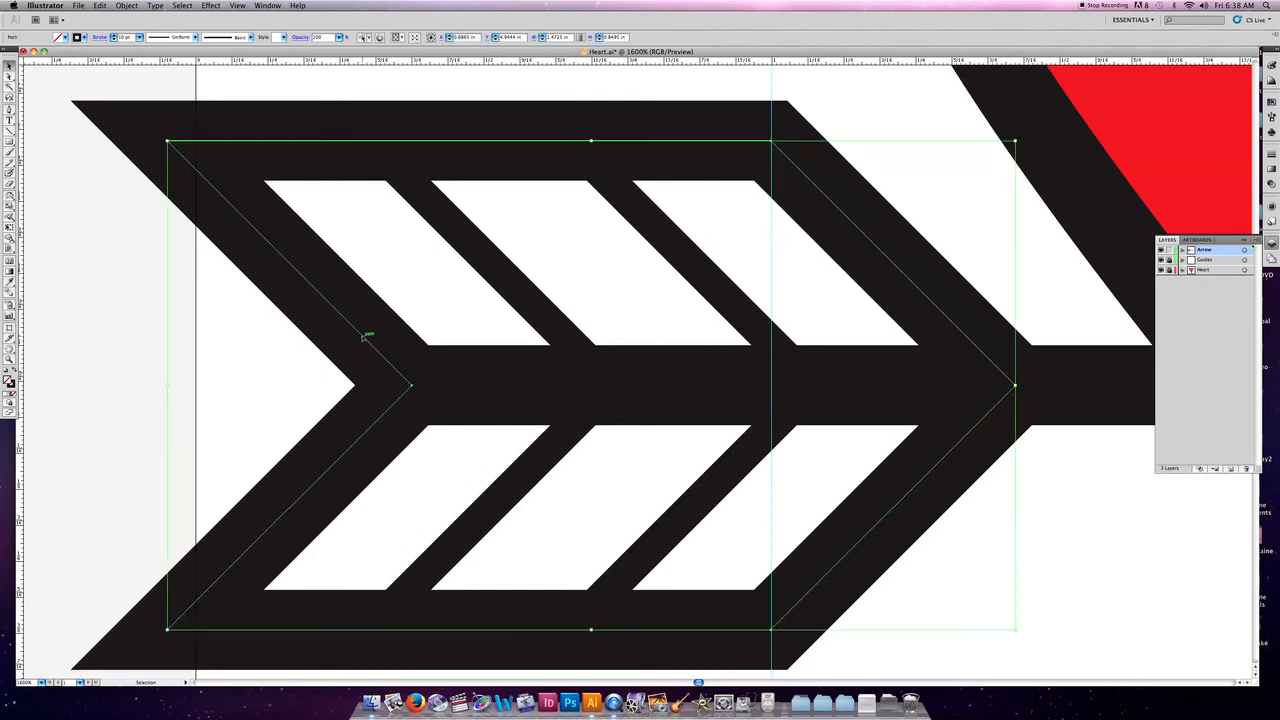
{"action": "left_click", "coordinate": [66, 37]}
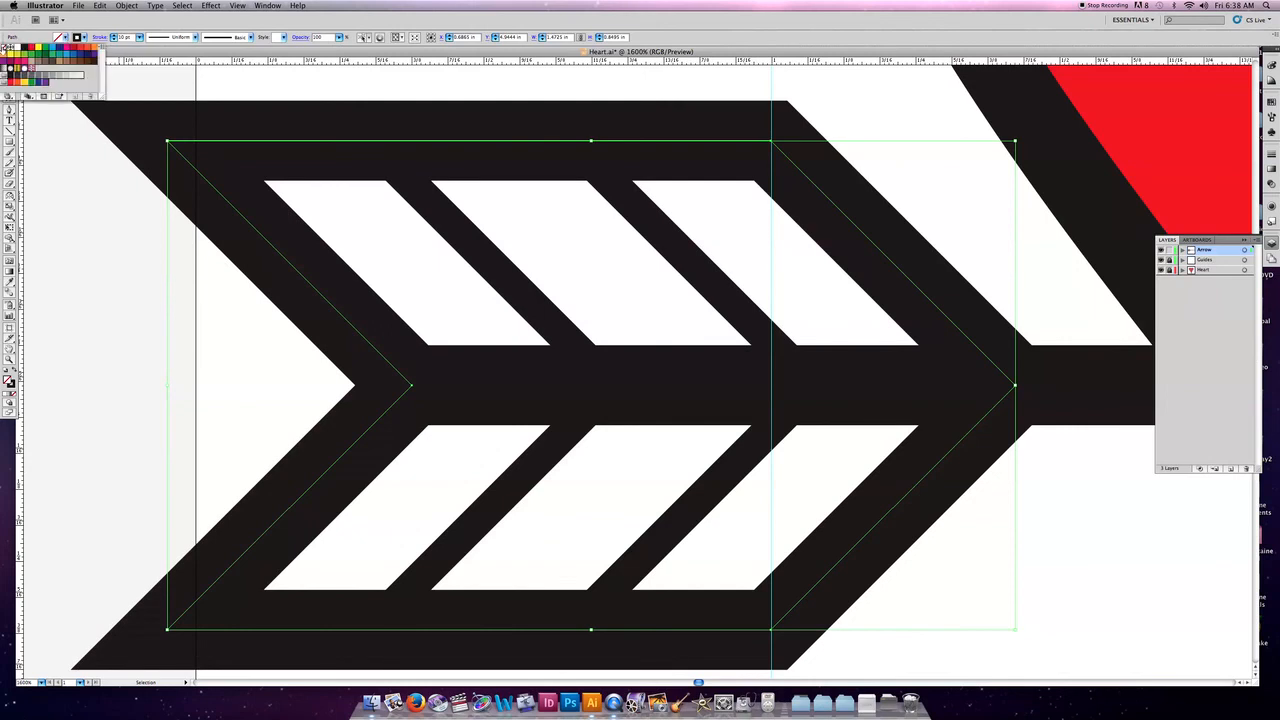
{"action": "left_click", "coordinate": [12, 48]}
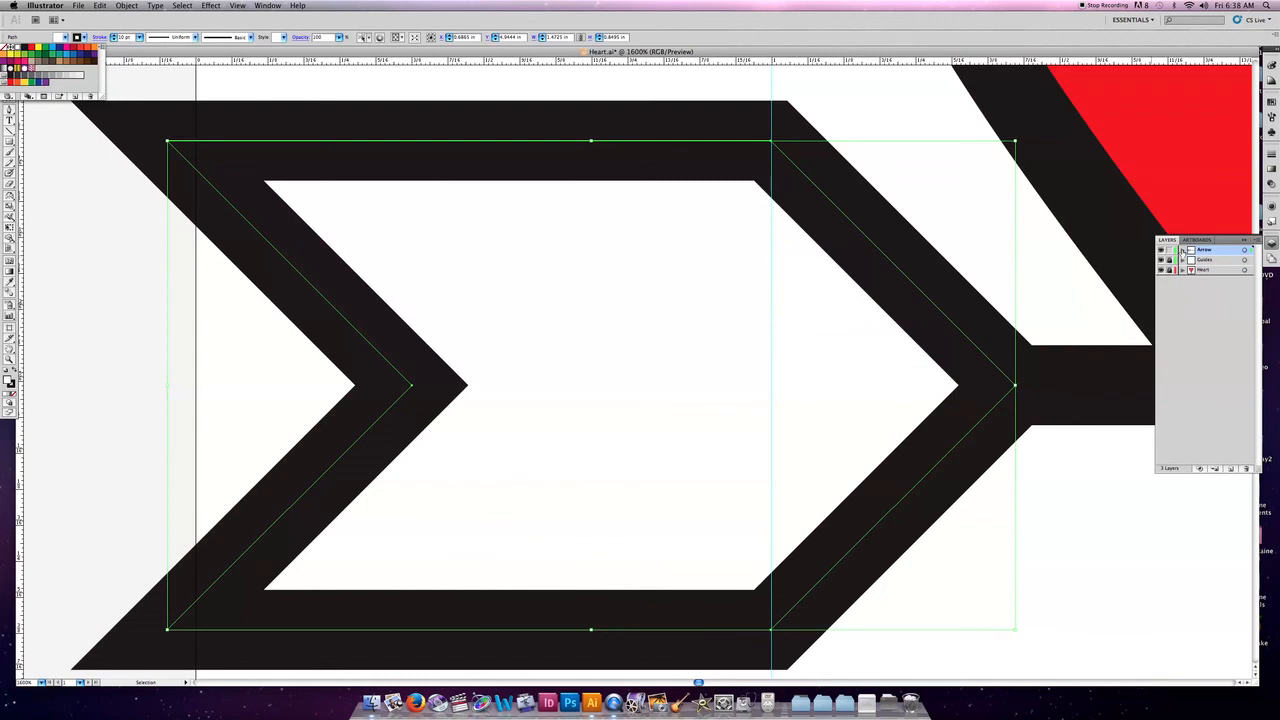
Move the white-filled feather outline to the bottom of the Arrow layer's stack, beneath the diagonals and the shaft.
{"action": "left_click", "coordinate": [1183, 251]}
{"action": "left_click", "coordinate": [1182, 251]}
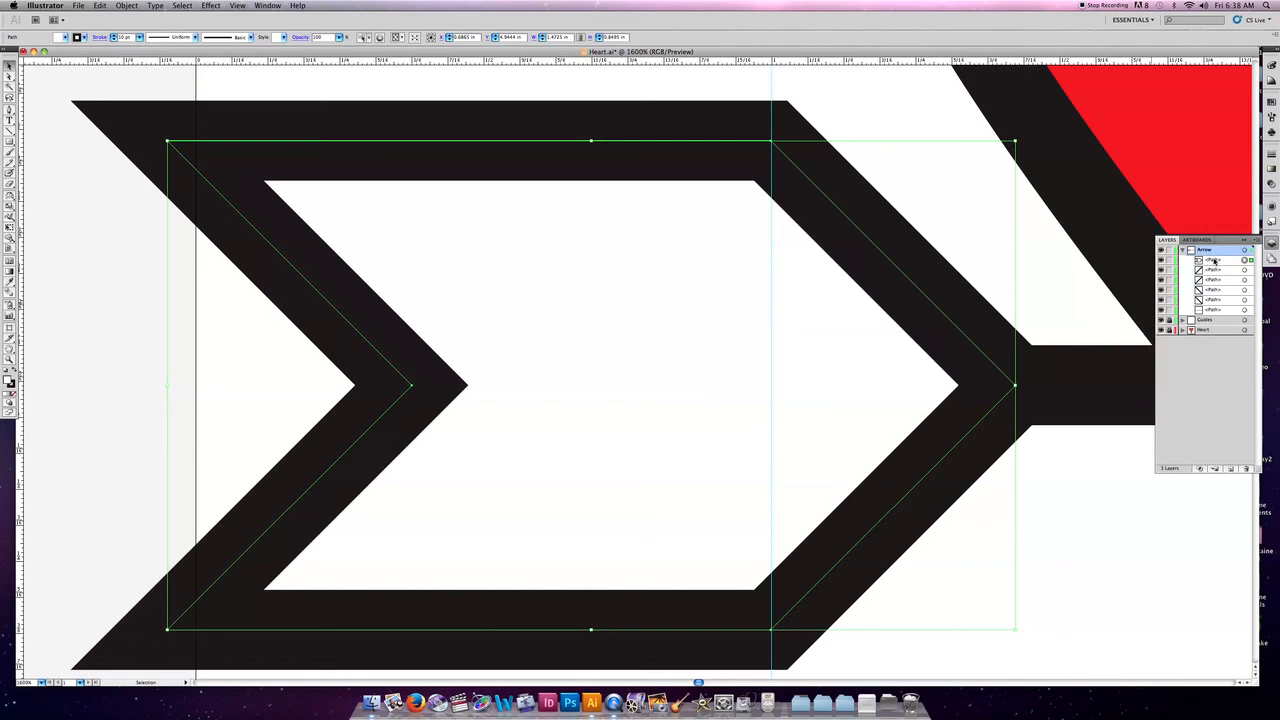
{"action": "left_click_drag", "start_coordinate": [1211, 261], "coordinate": [1212, 272]}
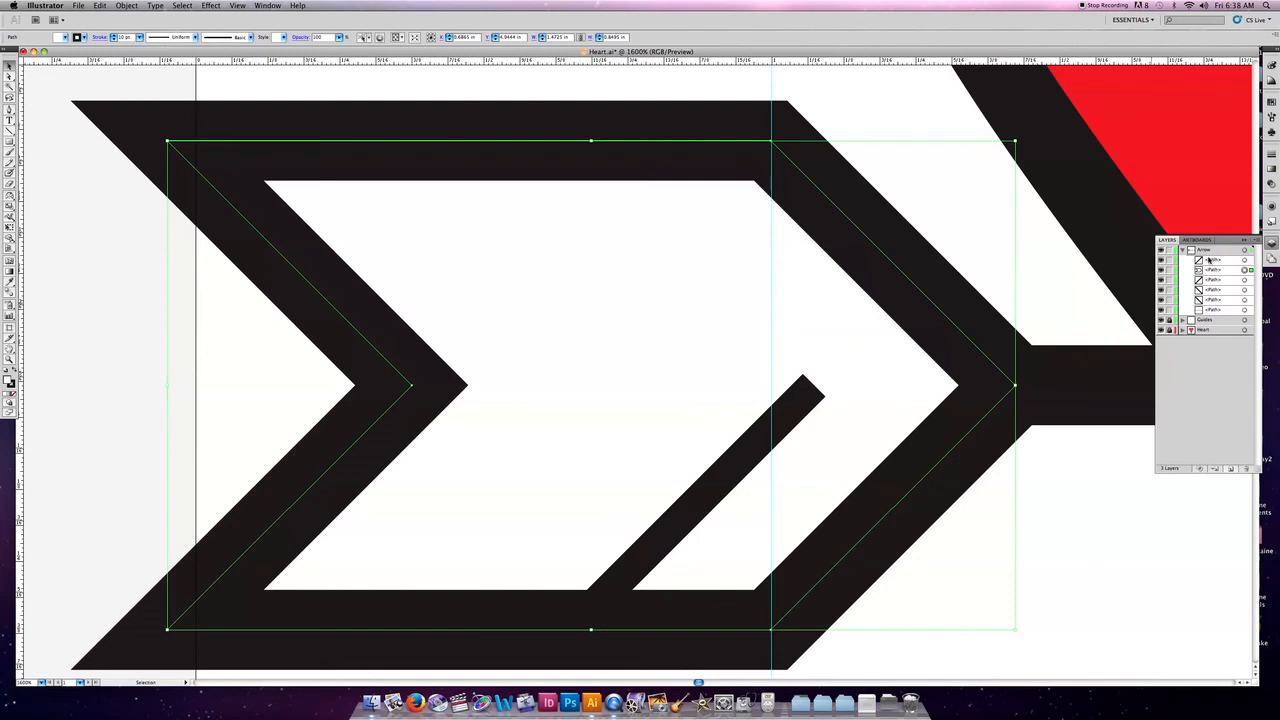
{"action": "left_click_drag", "start_coordinate": [1208, 267], "coordinate": [1213, 313]}
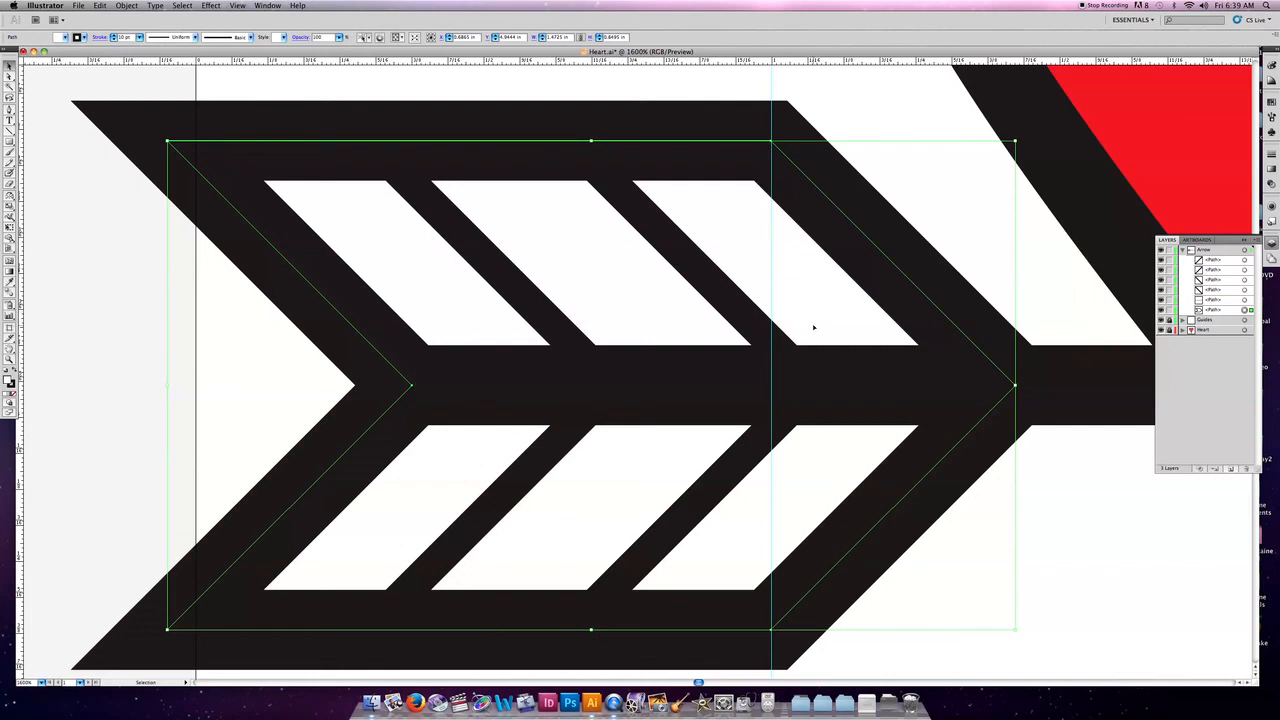
Rotate everything on the Arrow layer by -30° about the shaft's end point at the centre of the target.
{"action": "key", "text": "a"}
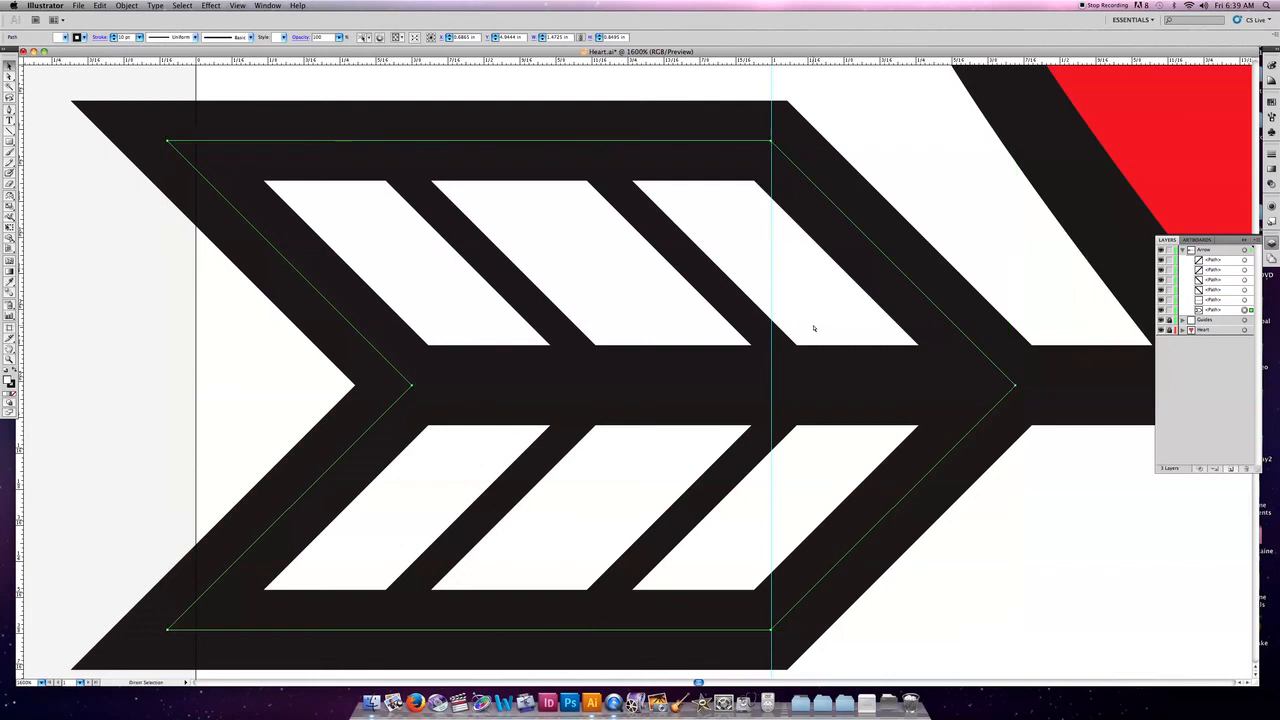
{"action": "key", "text": "super+minus"}
{"action": "key", "text": "super+minus"}
{"action": "key", "text": "super+minus"}
{"action": "key", "text": "super+minus"}
{"action": "key", "text": "super+minus"}
{"action": "key", "text": "super+minus"}
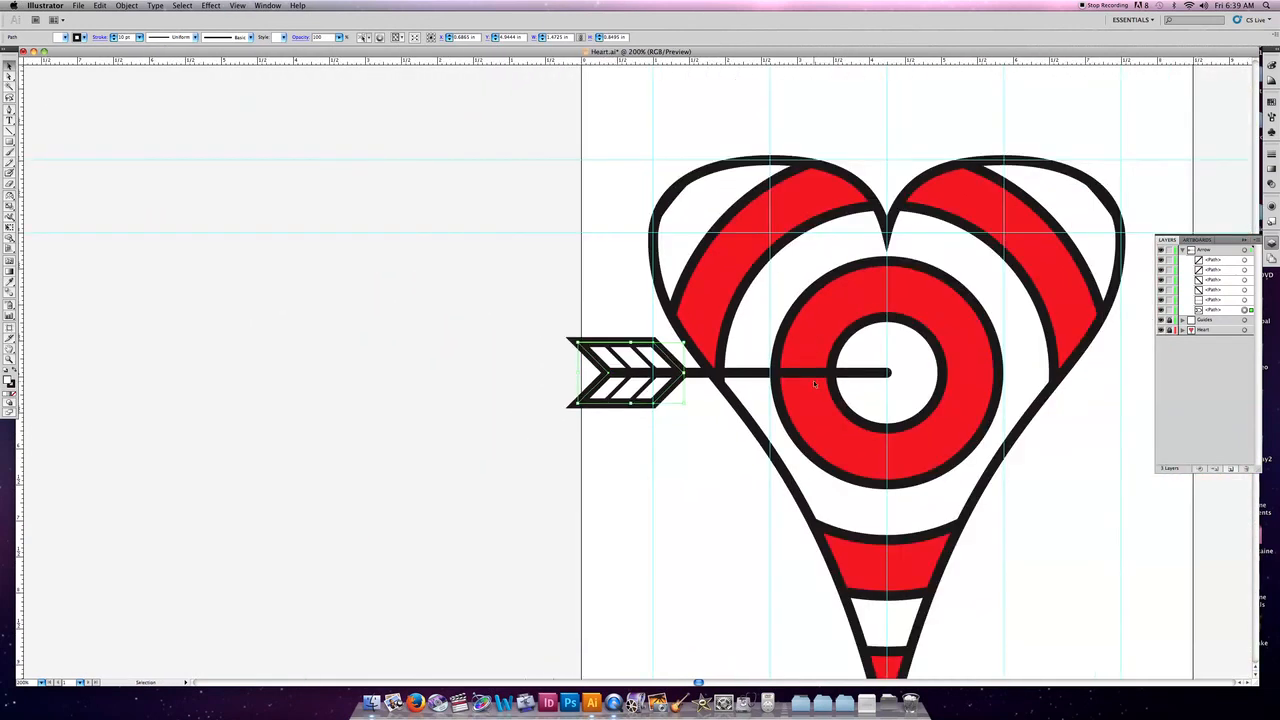
{"action": "left_click", "coordinate": [674, 375]}
{"action": "scroll", "coordinate": [854, 373], "scroll_direction": "right", "scroll_amount": 2}
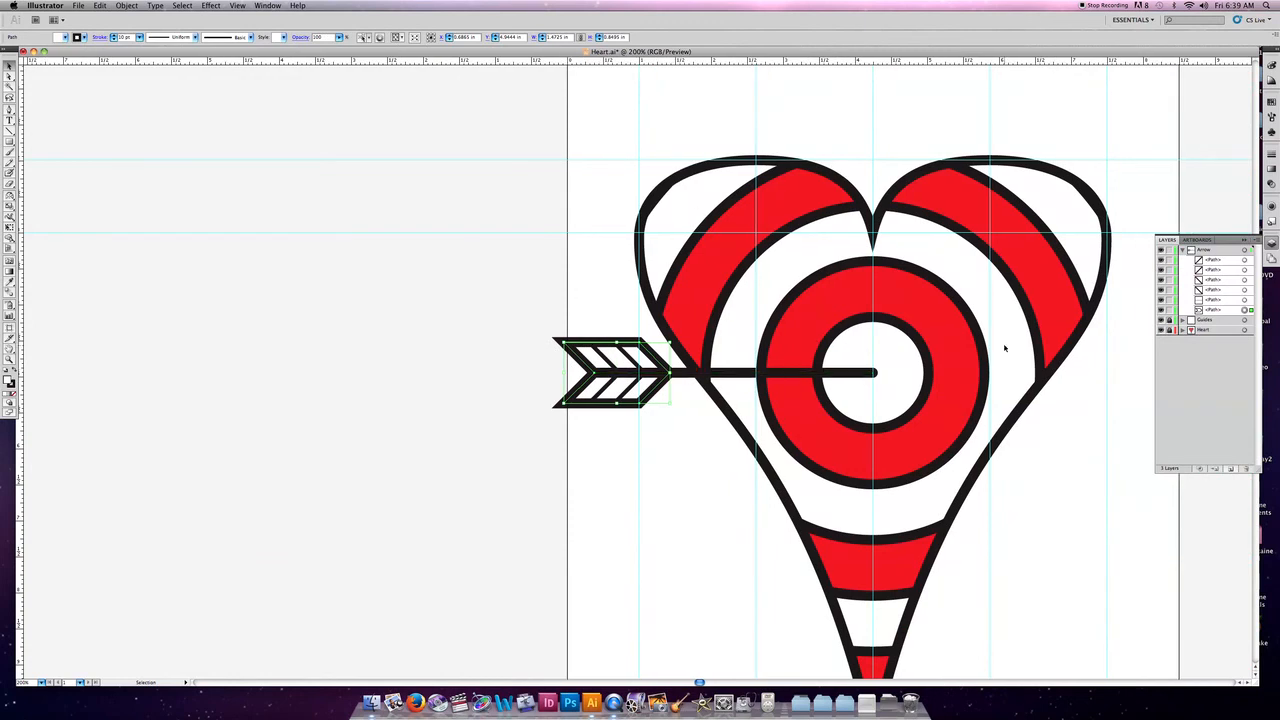
{"action": "left_click", "coordinate": [1181, 250]}
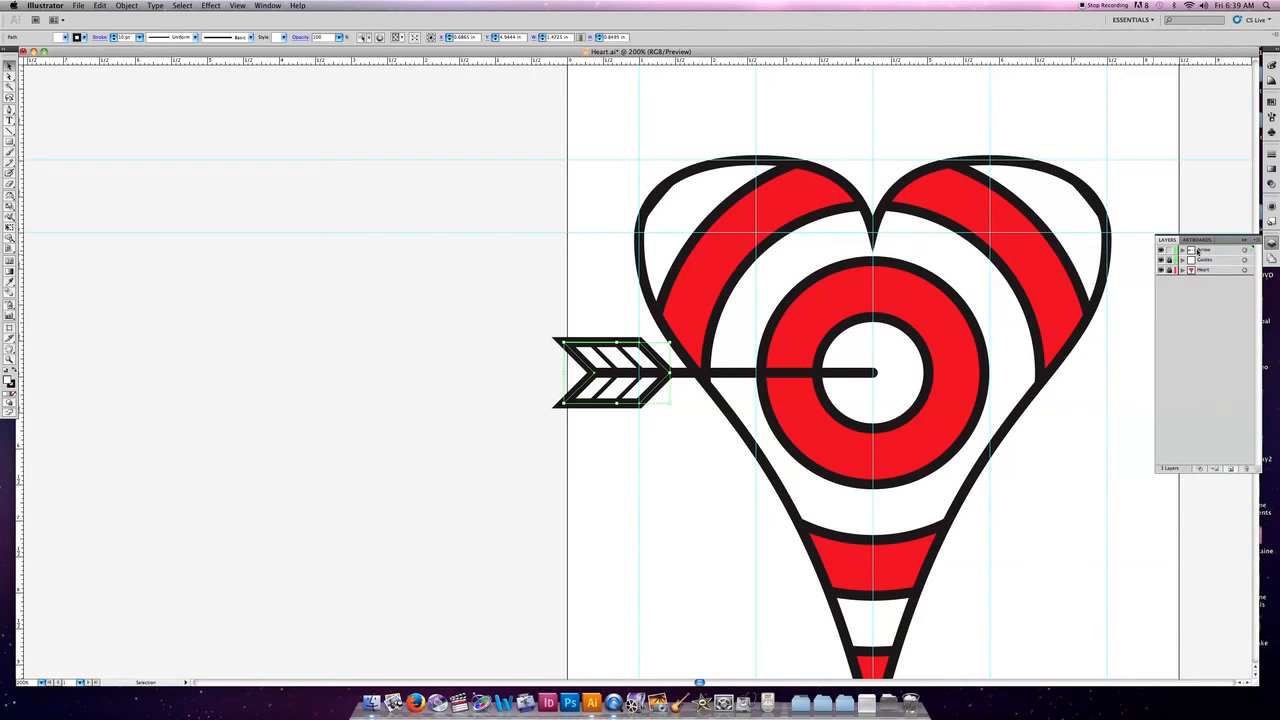
{"action": "left_click", "coordinate": [1245, 250]}
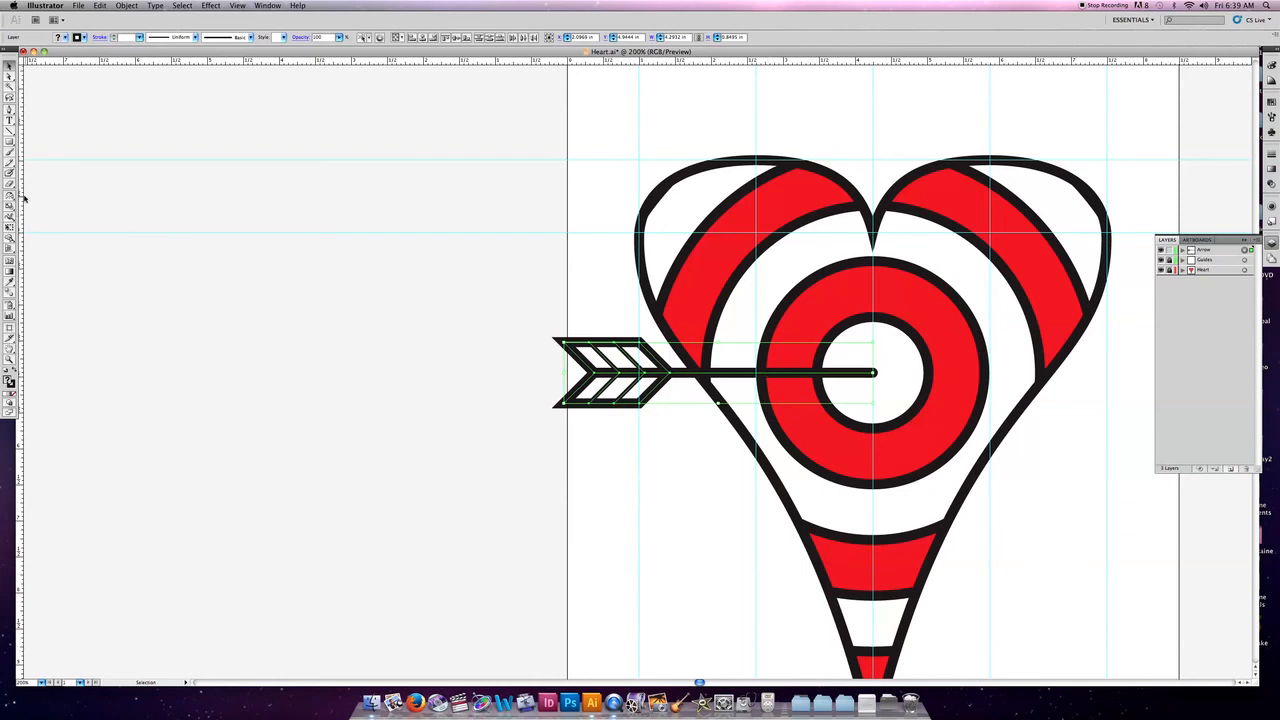
{"action": "left_click_drag", "start_coordinate": [10, 197], "coordinate": [25, 199]}
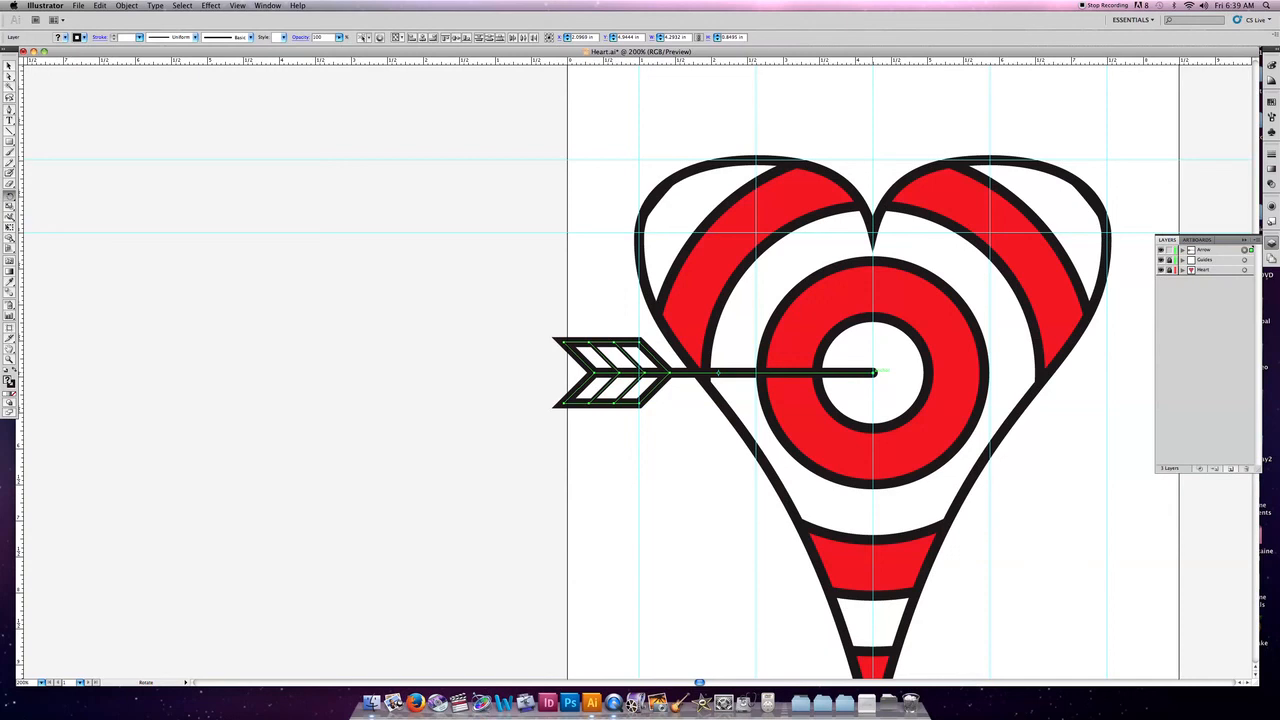
{"action": "left_click", "coordinate": [874, 372], "text": "alt"}
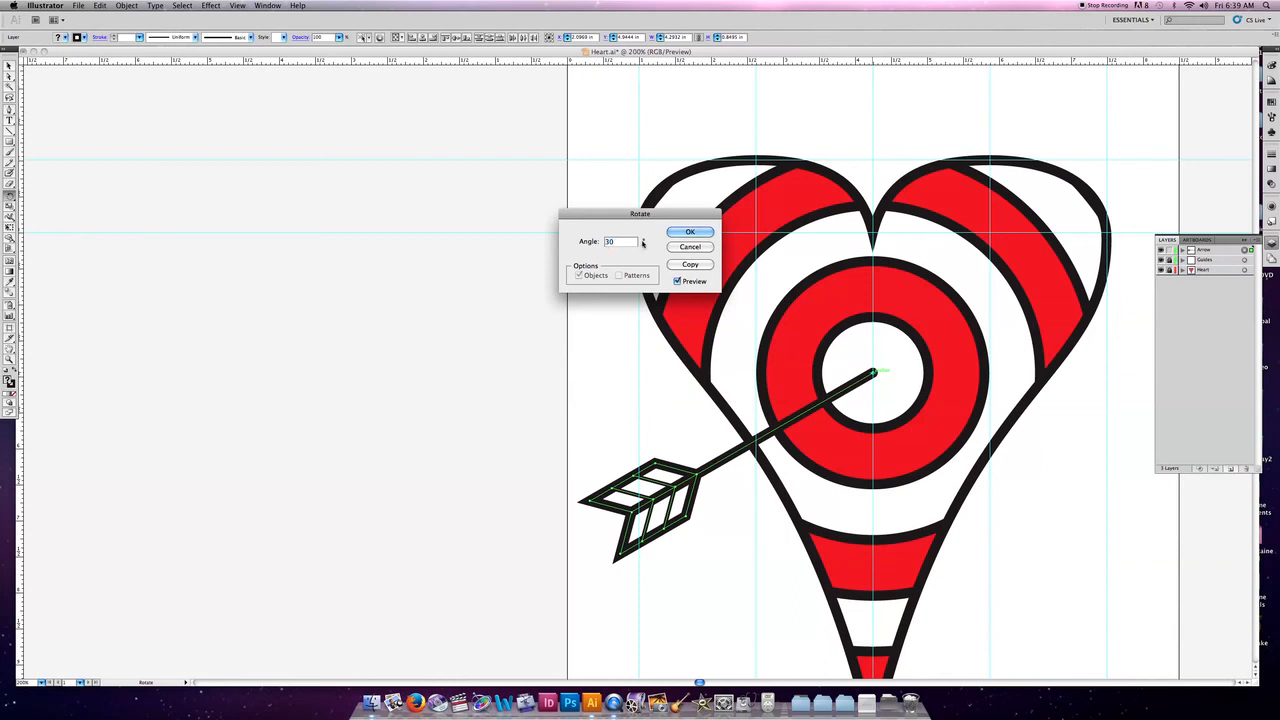
{"action": "type", "text": "-30"}
{"action": "left_click", "coordinate": [677, 281]}
{"action": "left_click", "coordinate": [677, 281]}
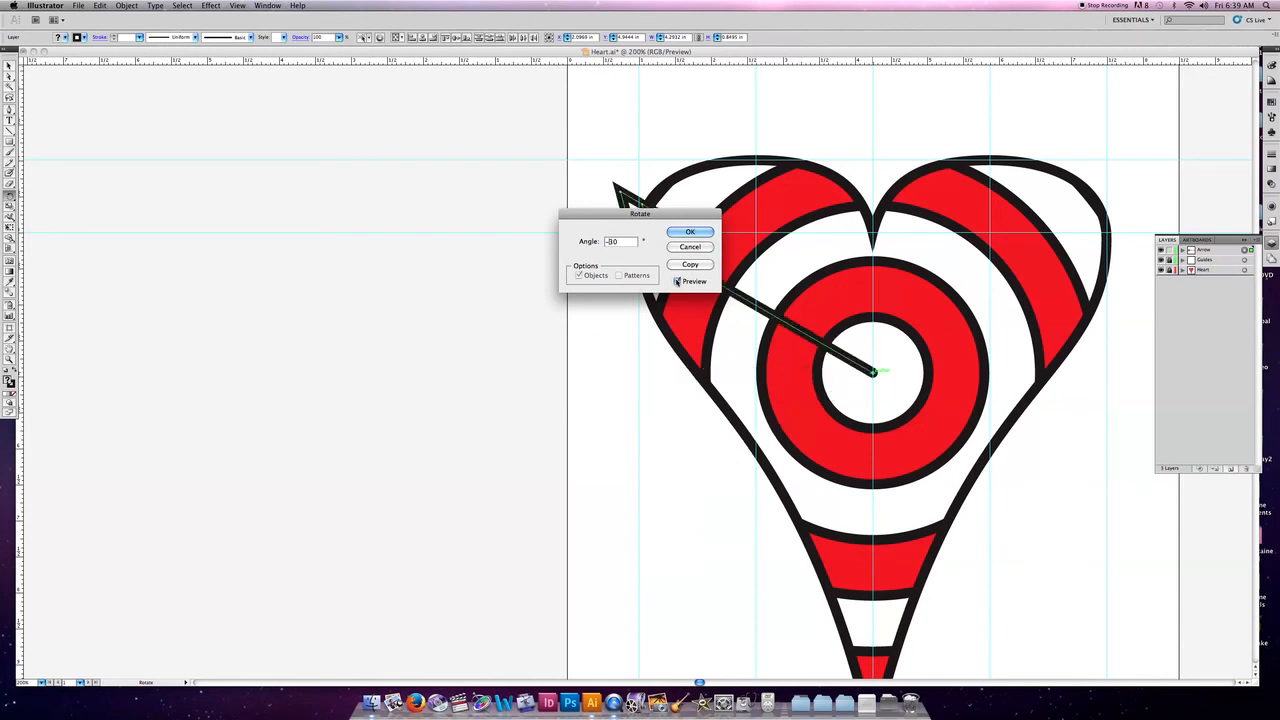
{"action": "left_click_drag", "start_coordinate": [656, 218], "coordinate": [437, 225]}
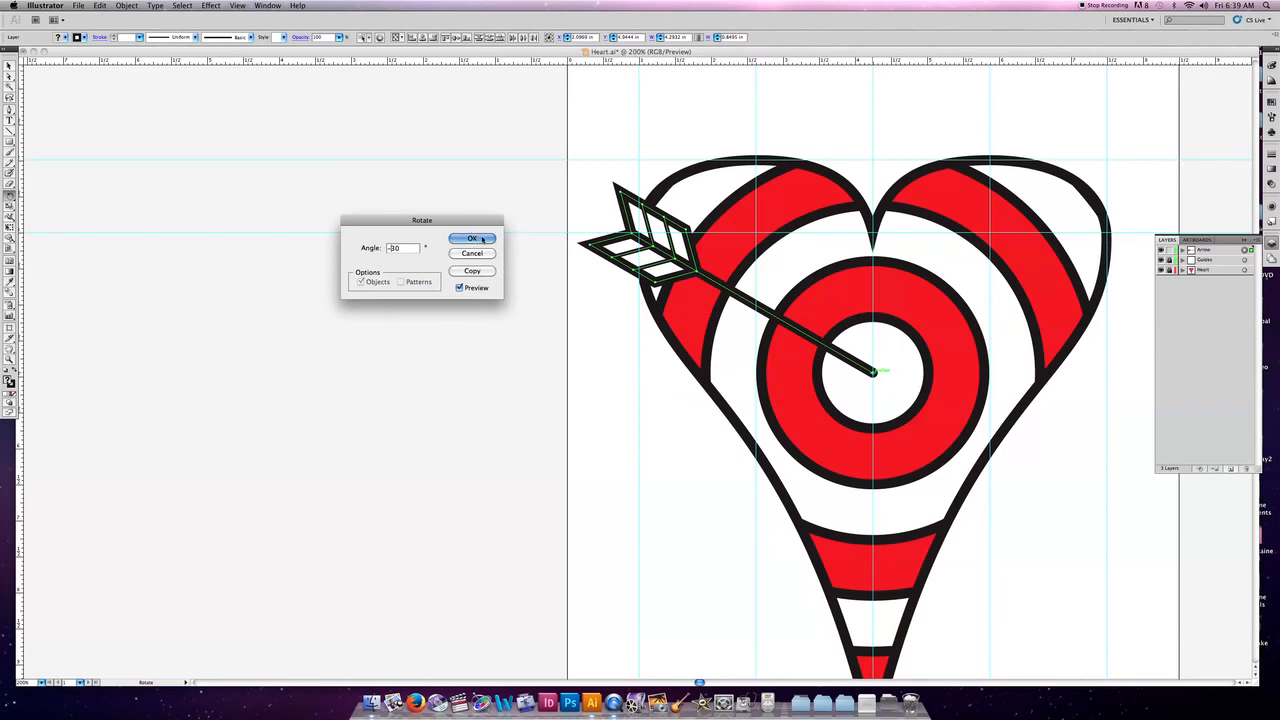
{"action": "key", "text": "Return"}
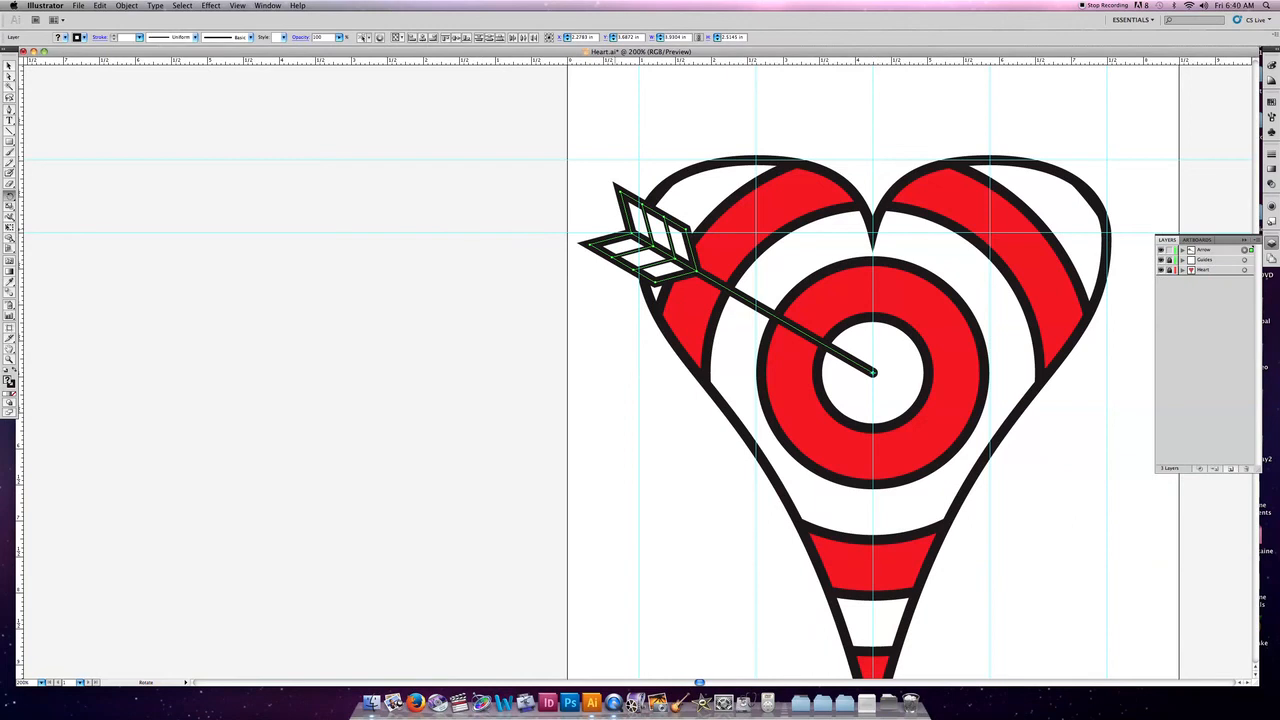